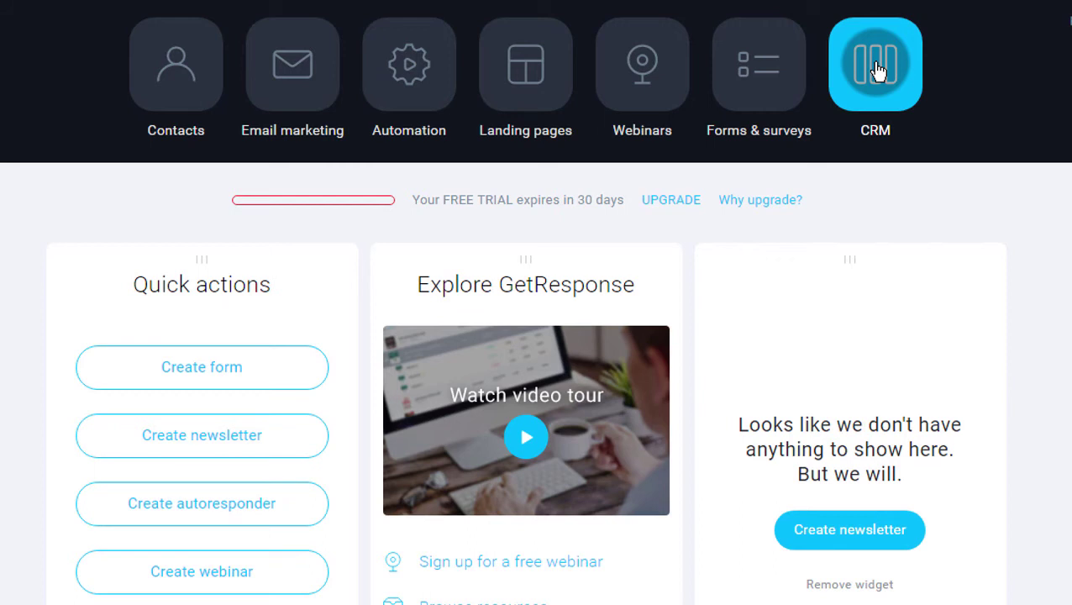
- Open the CRM's Manage pipelines page and start creating a new pipeline
left_click(322, 188)
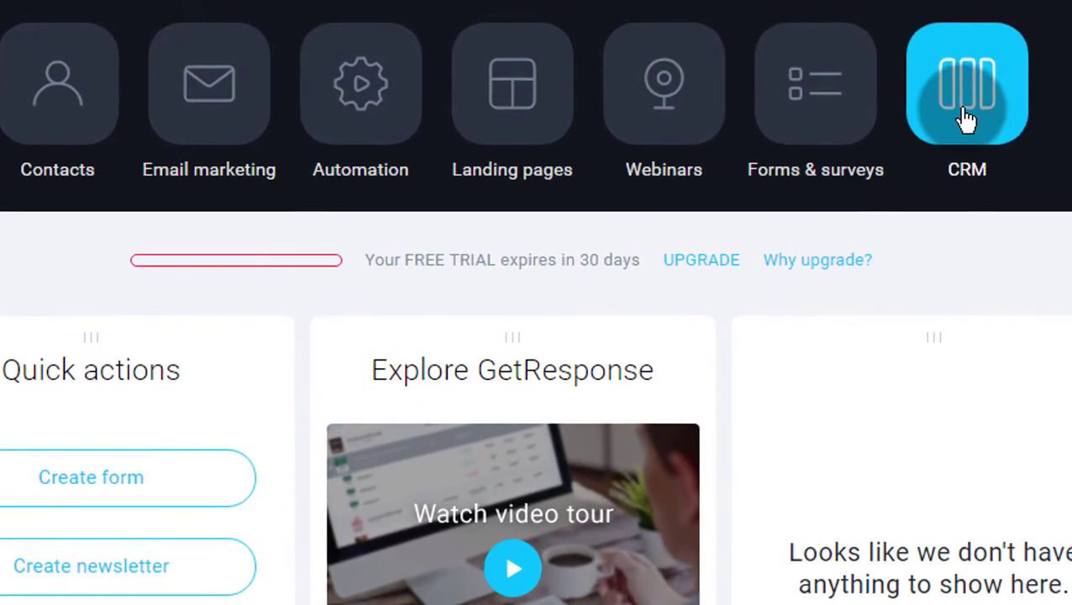
left_click(968, 120)
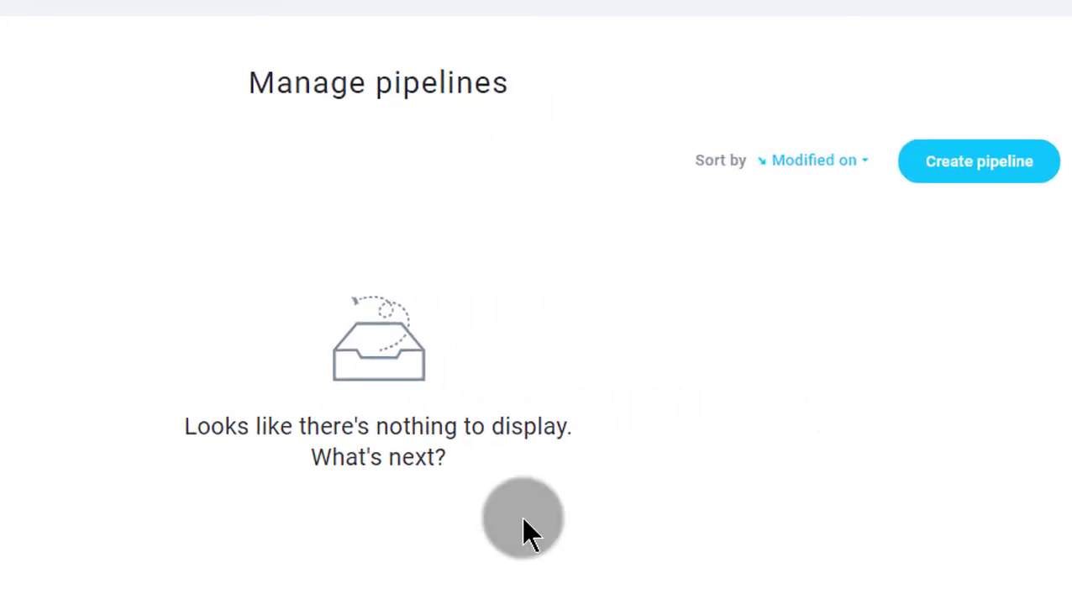
left_click(958, 162)
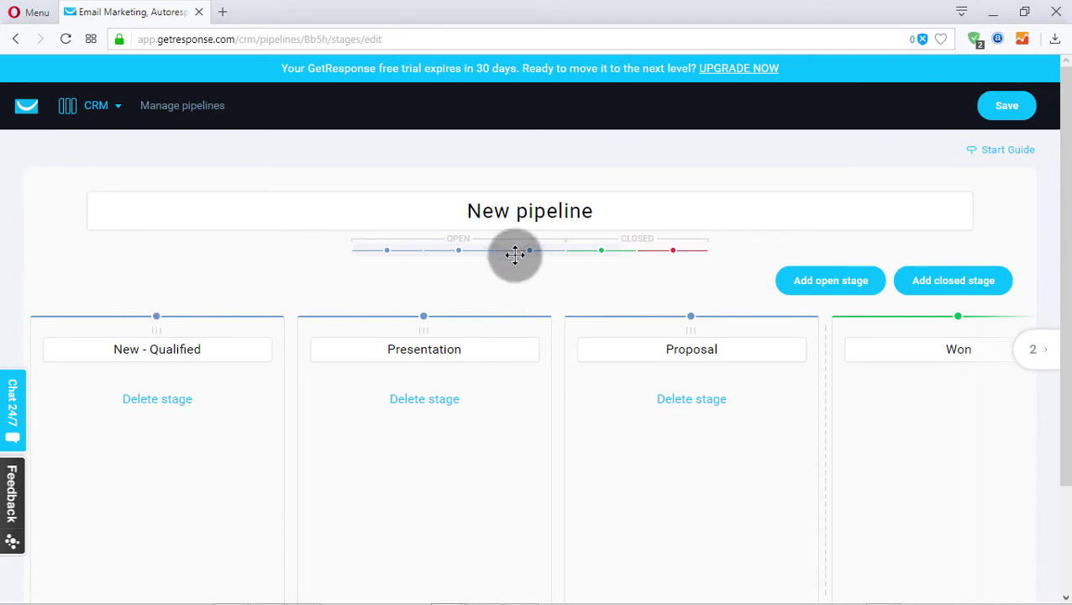
- Select the New - Qualified and Presentation stage names in the new pipeline editor
left_click(541, 249)
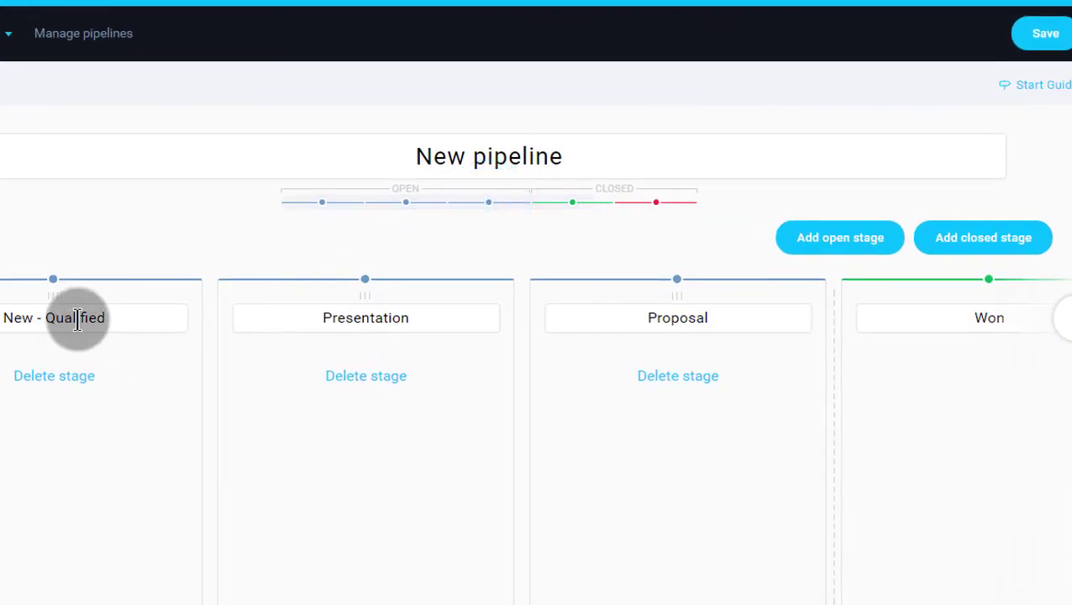
left_click(109, 322)
left_click_drag(109, 322, 12, 317)
left_click(141, 367)
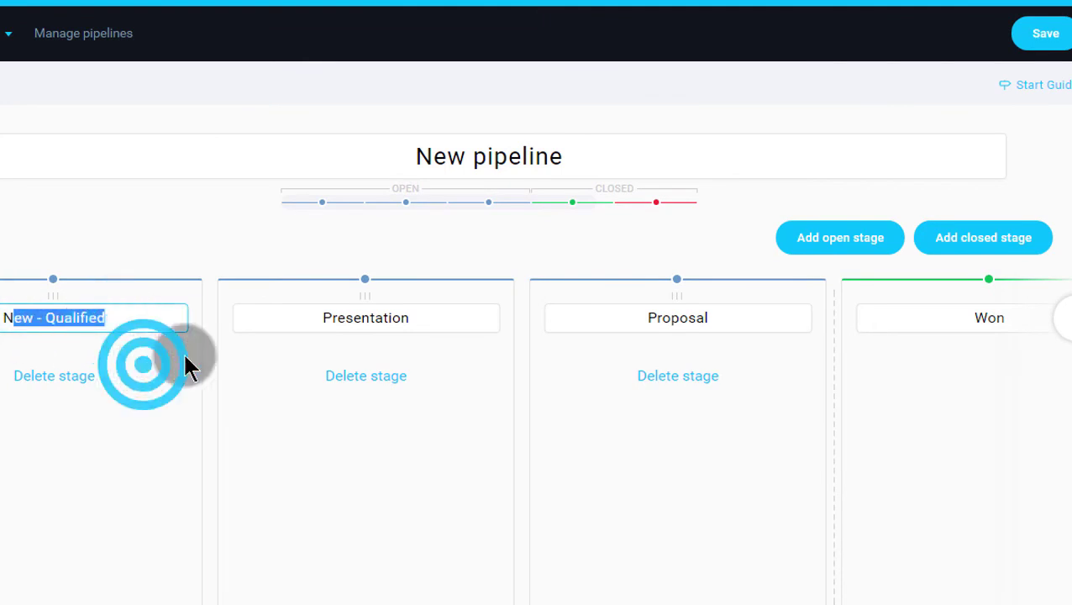
left_click(365, 318)
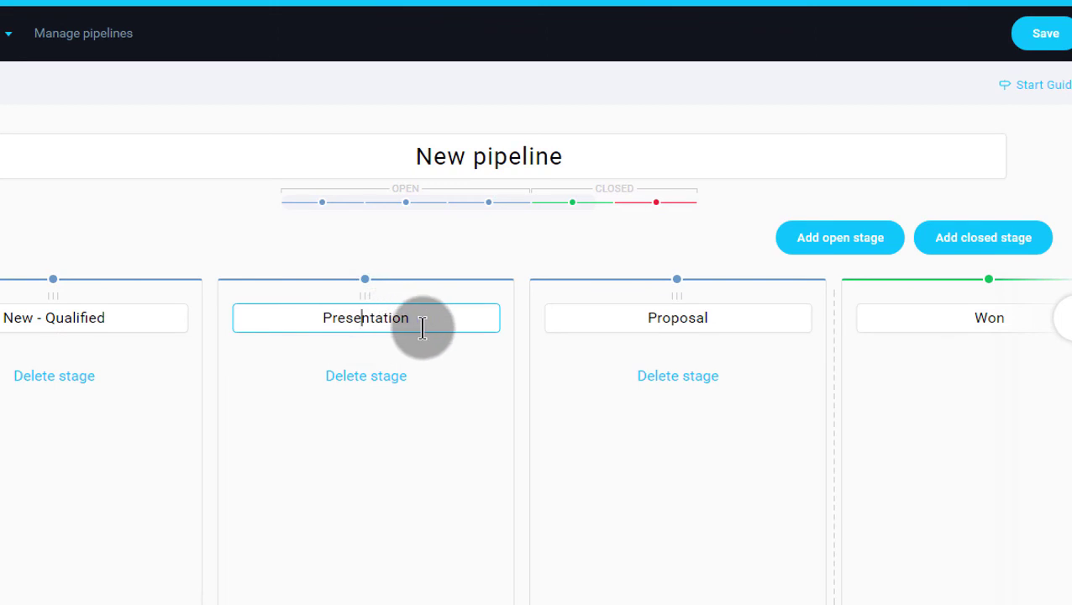
left_click_drag(418, 325, 307, 312)
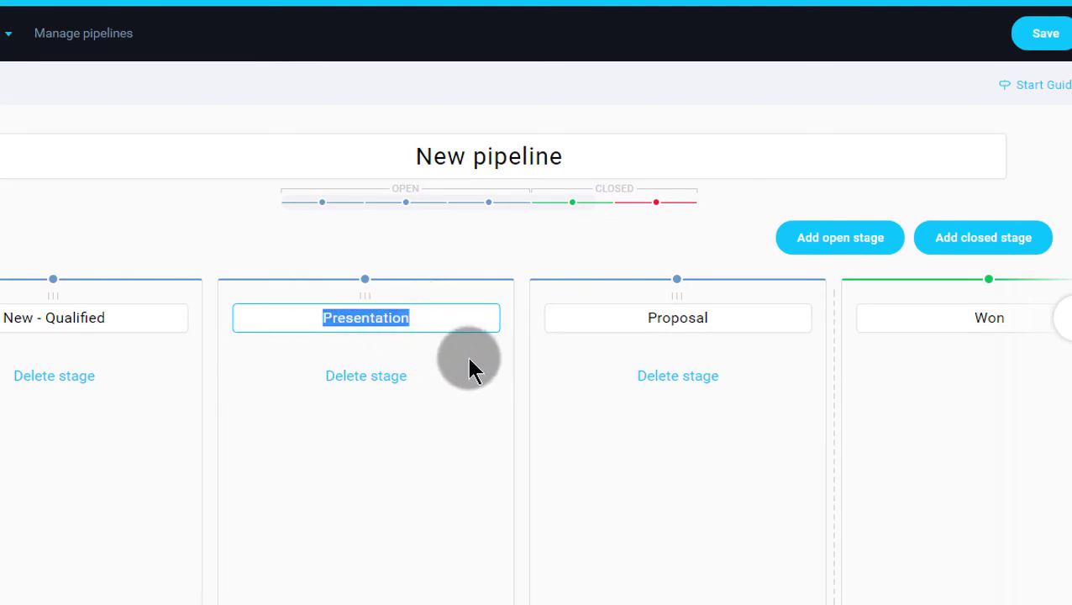
left_click(419, 319)
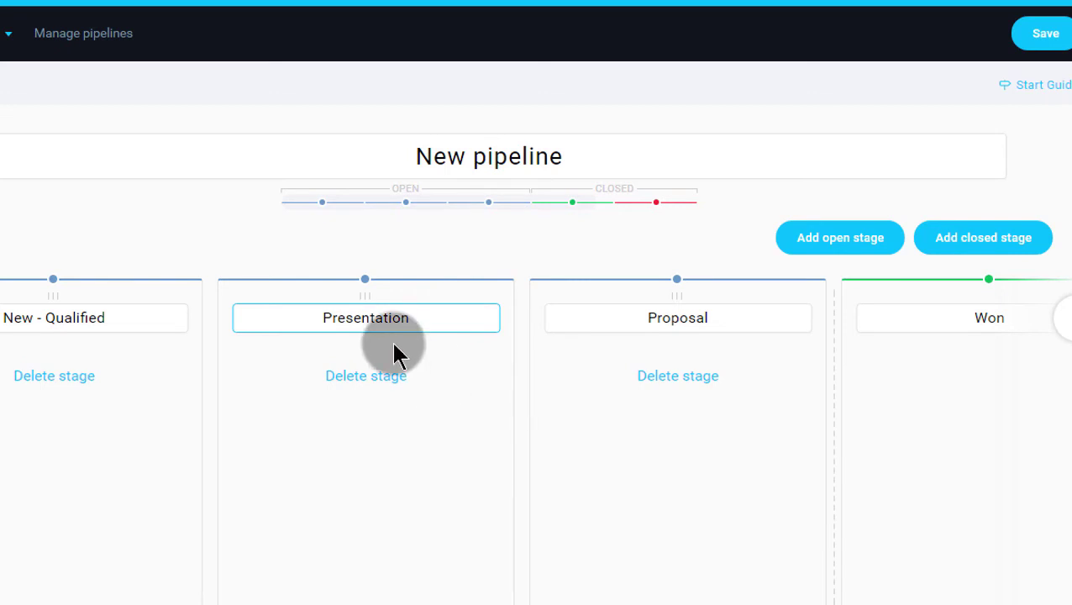
left_click_drag(419, 318, 318, 324)
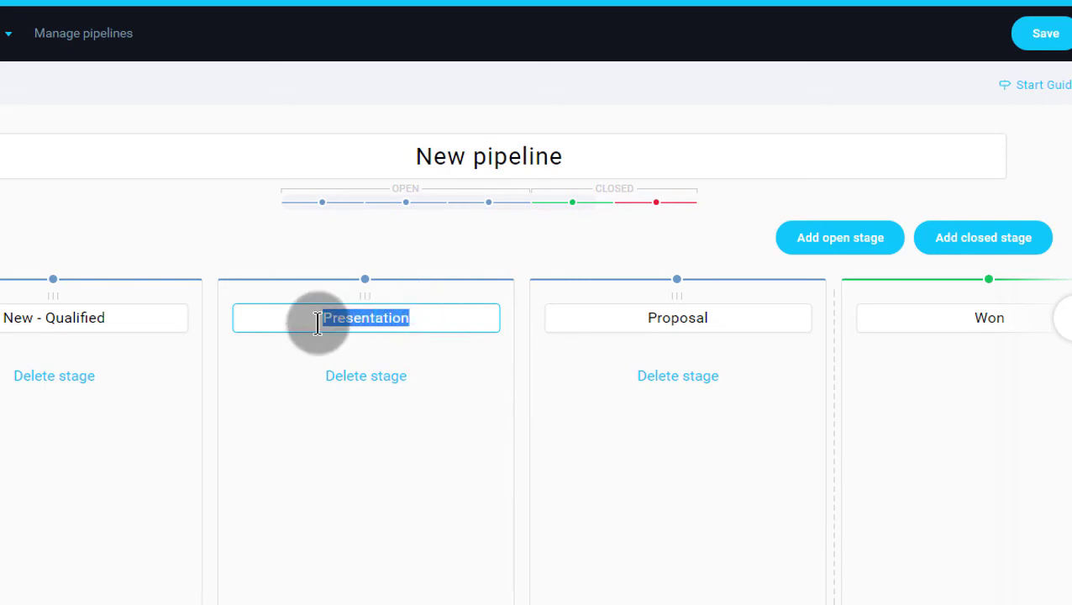
- Select the Proposal stage name and scroll the stages to reveal Lost
left_click(663, 320)
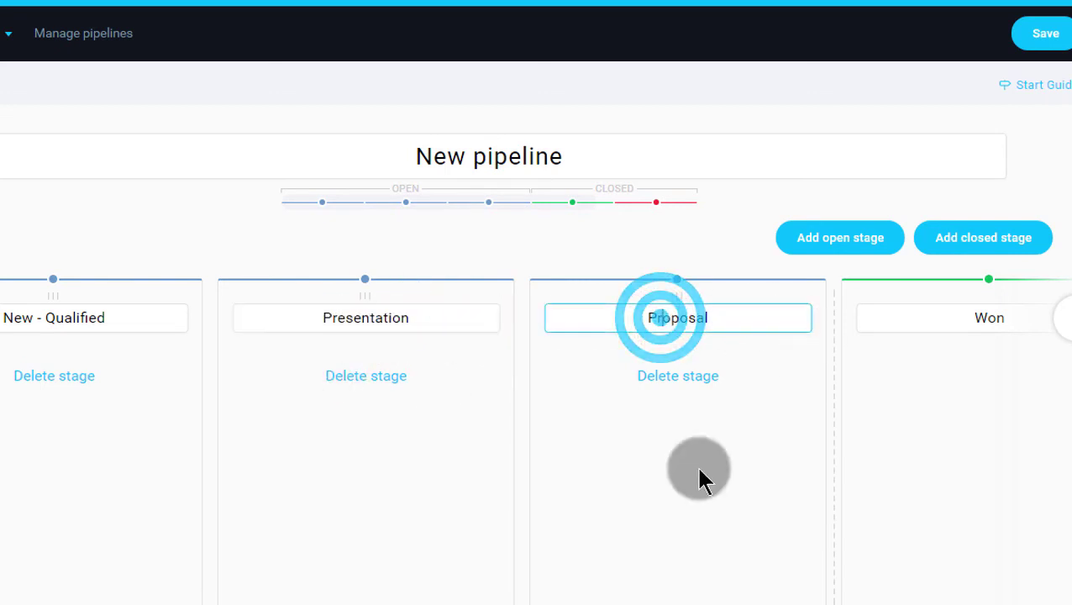
left_click_drag(641, 317, 717, 317)
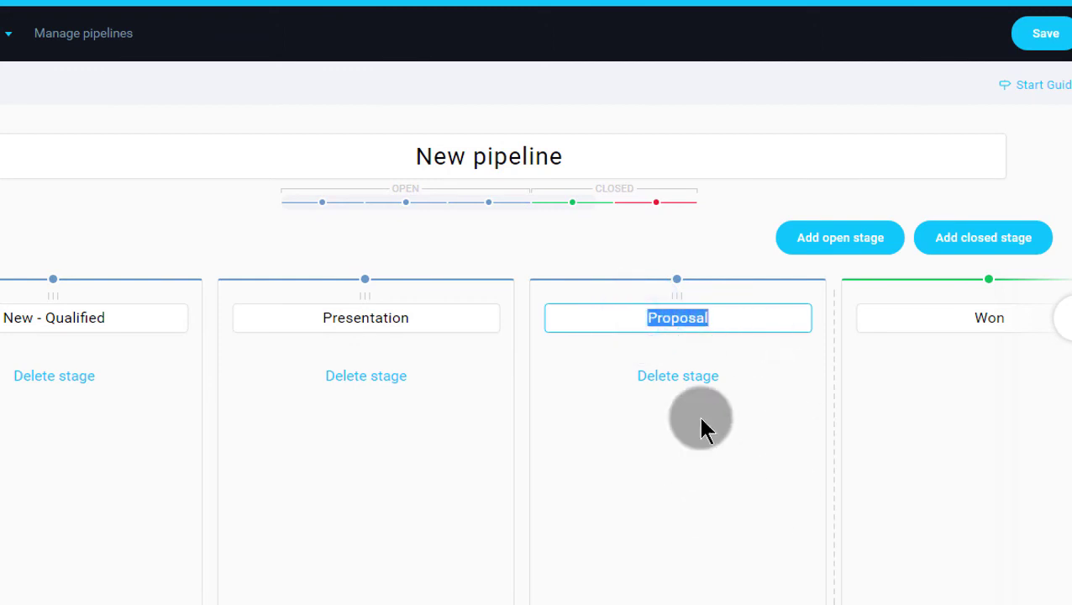
left_click(666, 428)
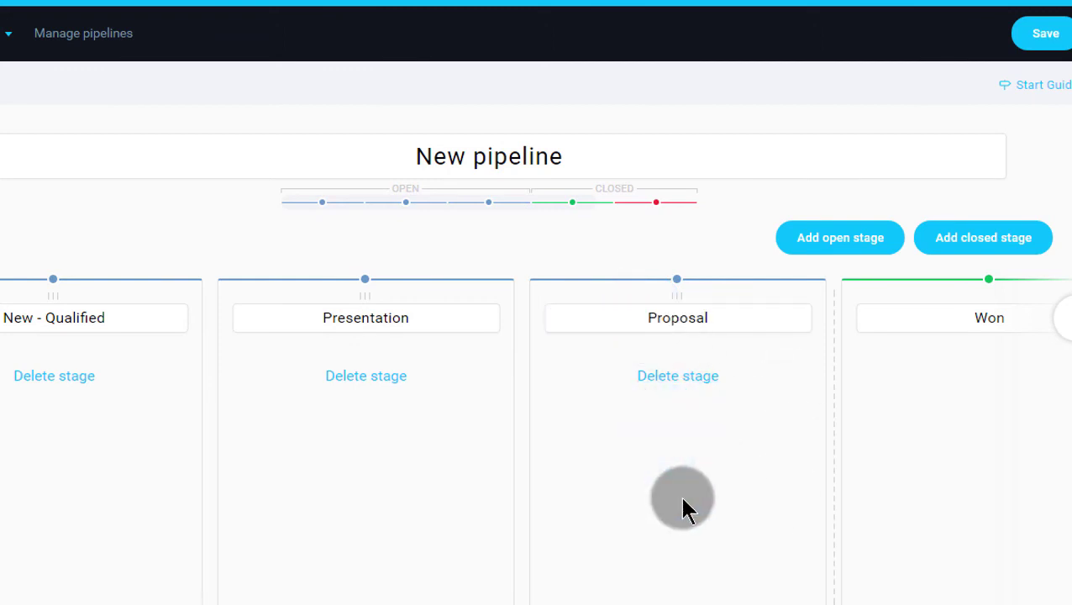
left_click(1065, 319)
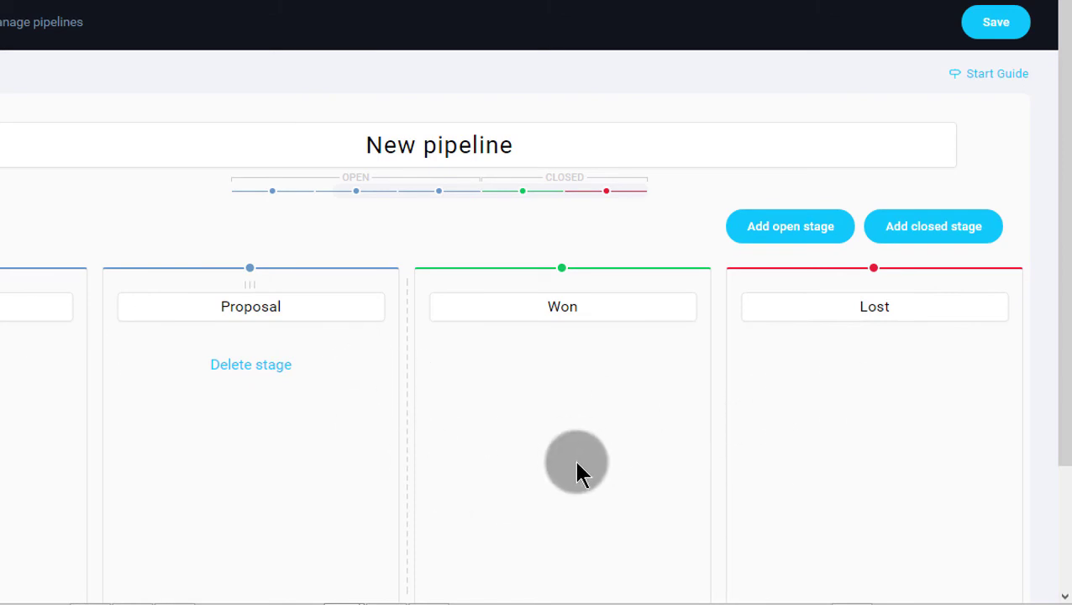
- Add a new open stage, then delete it and confirm removing it with its deals
left_click(792, 230)
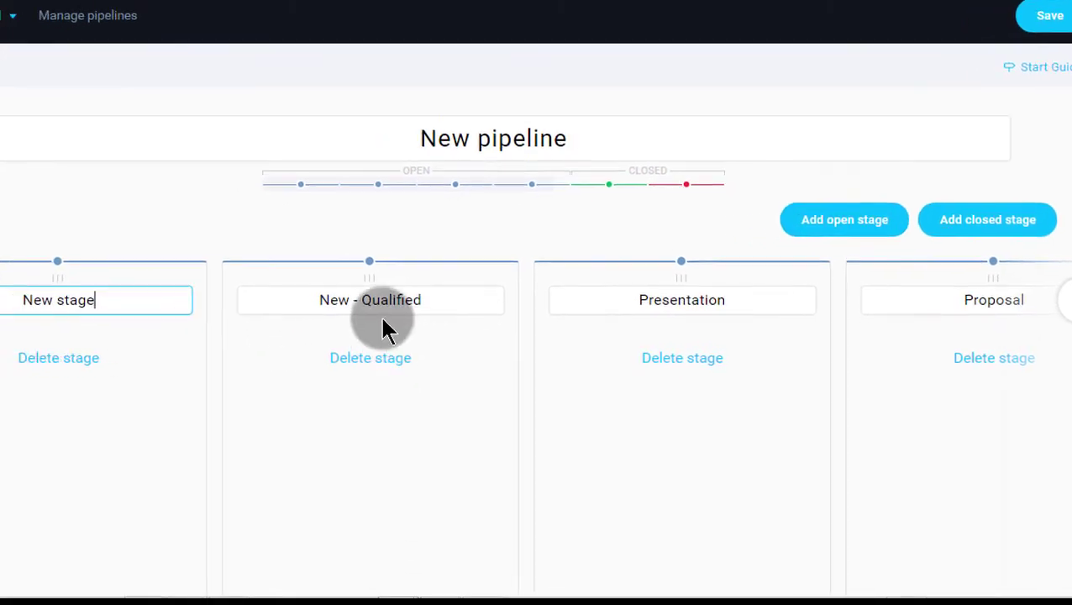
left_click(106, 299)
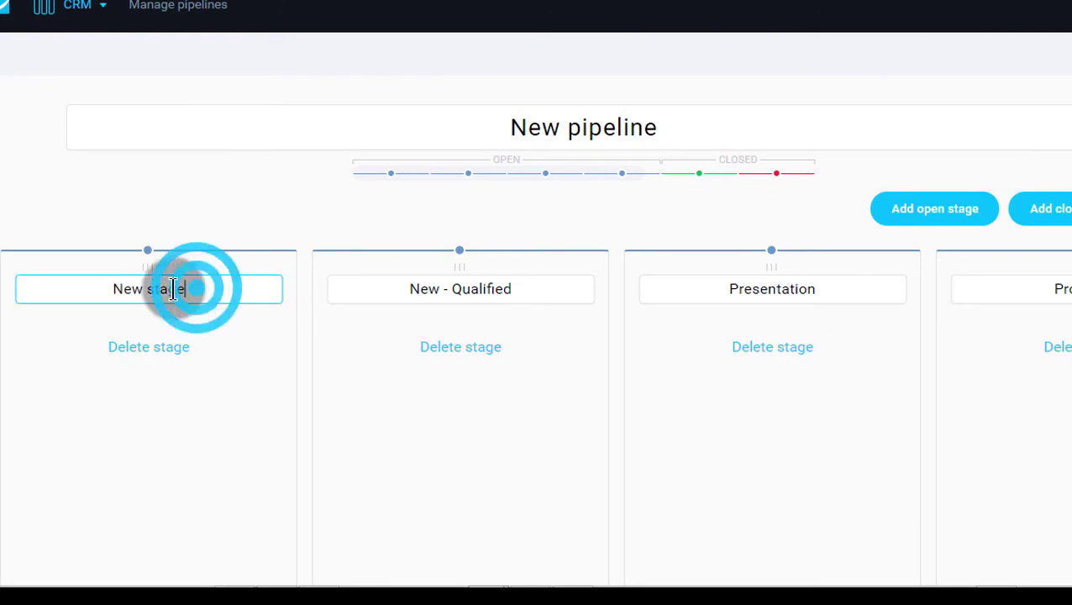
left_click_drag(172, 289, 105, 289)
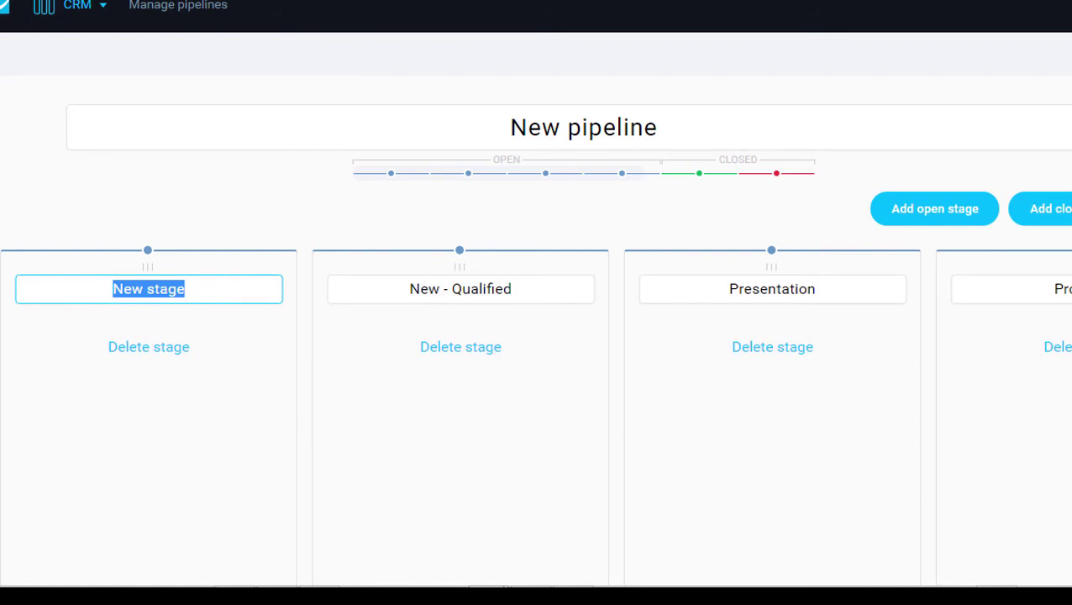
left_click(147, 353)
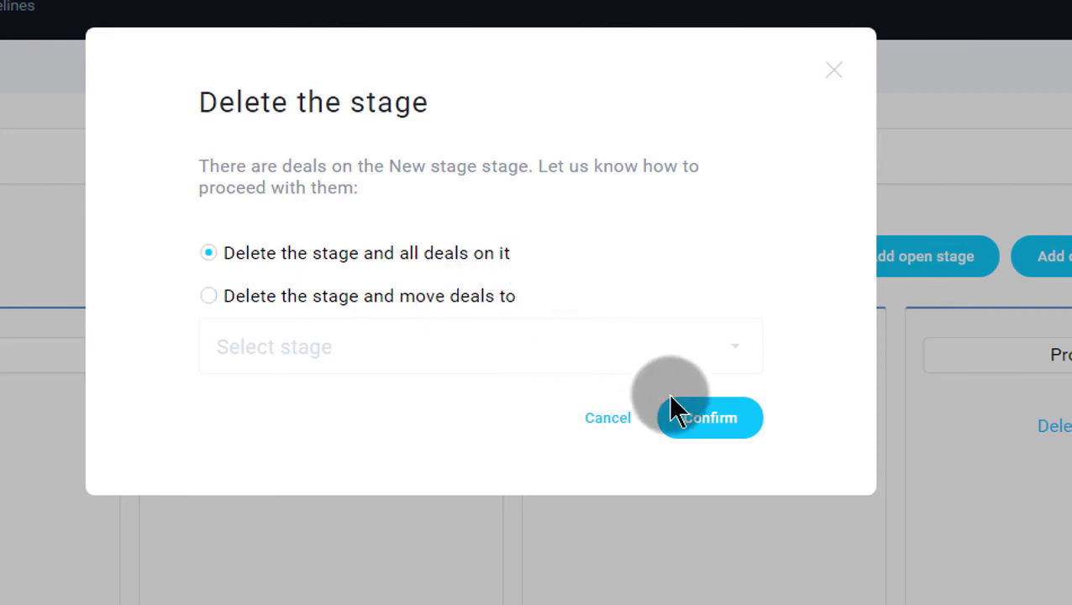
left_click(719, 425)
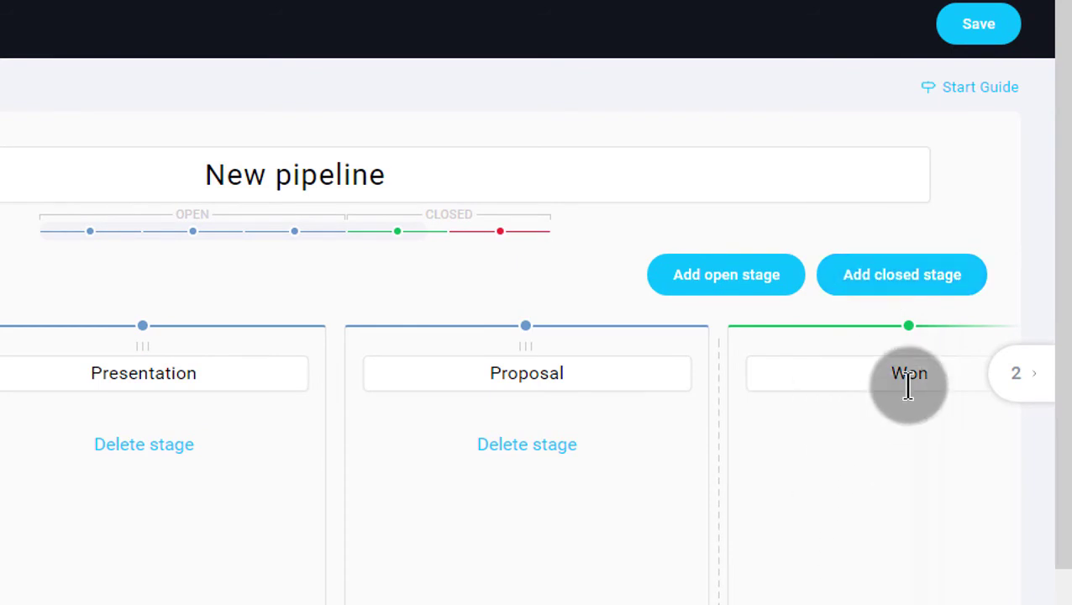
- Add an extra closed stage after the Won and Lost stages
left_click(1043, 380)
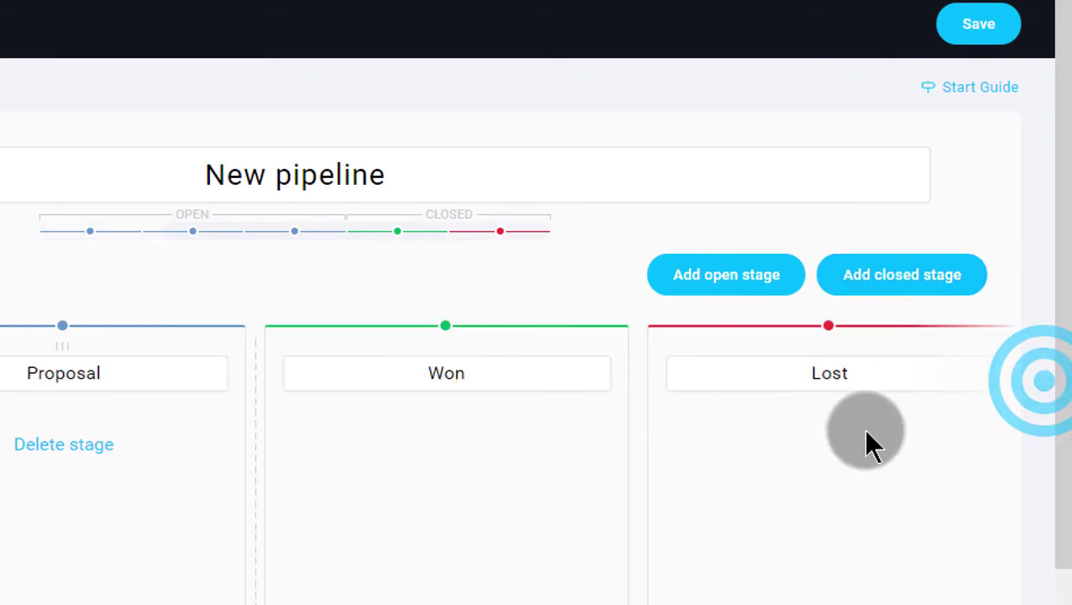
left_click(876, 278)
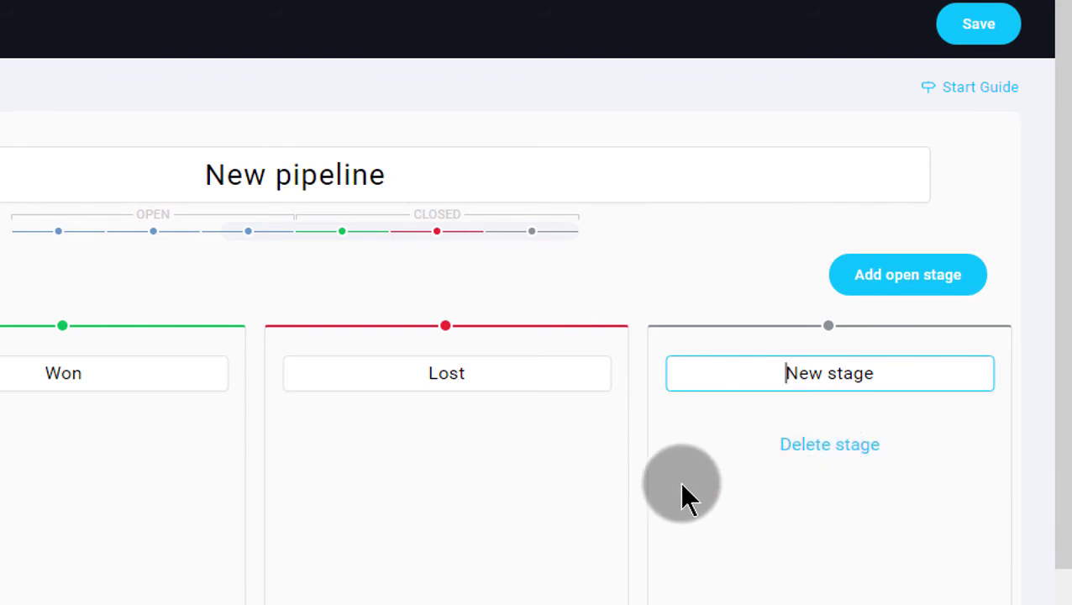
left_click(828, 449)
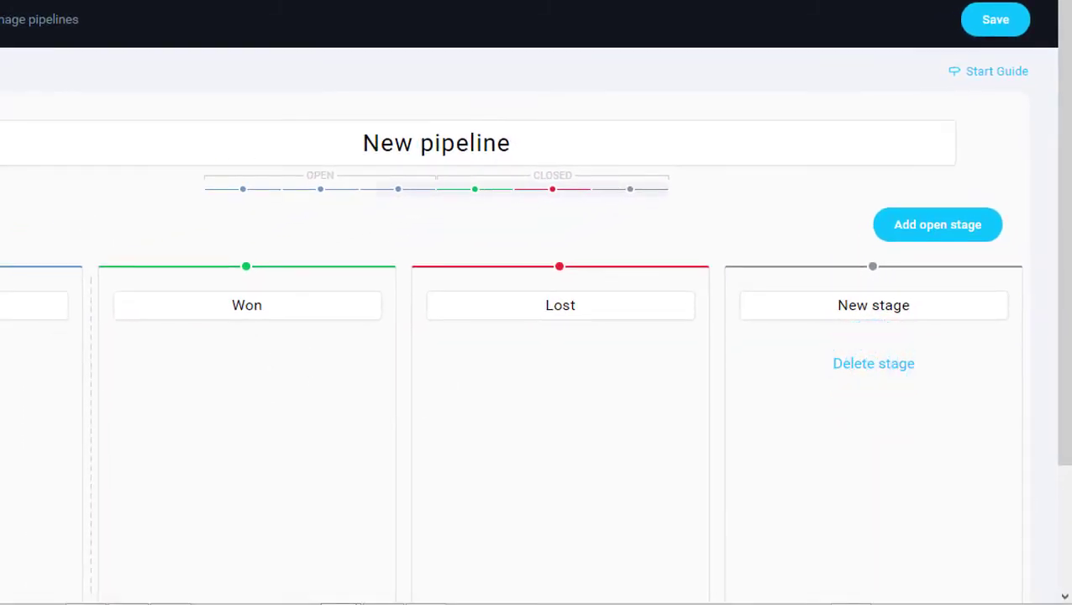
left_click(323, 388)
left_click(618, 412)
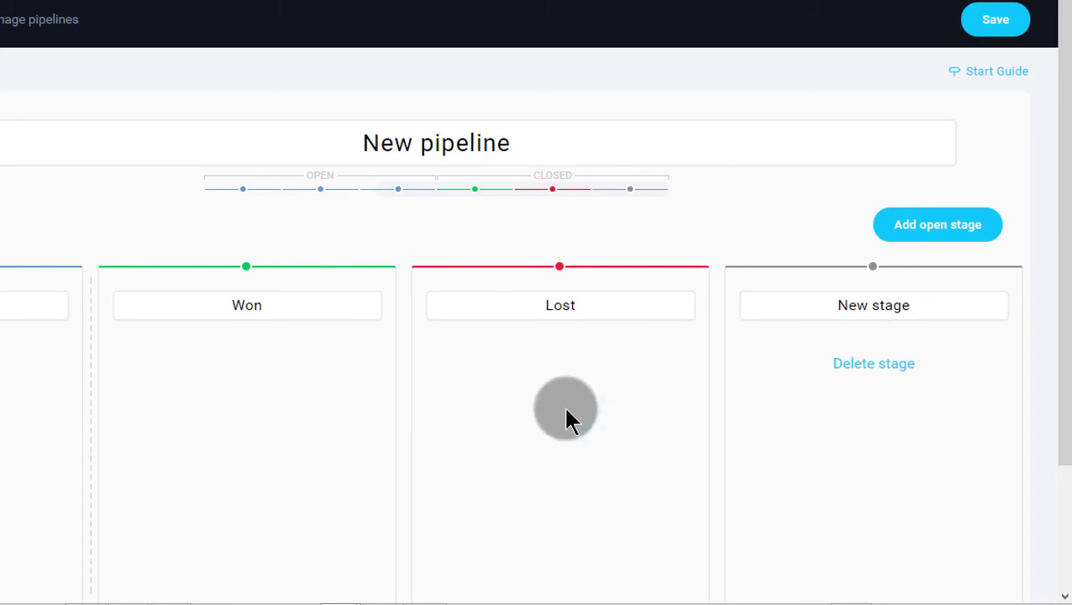
- Save the pipeline as New pipeline
left_click(1005, 26)
left_click(924, 158)
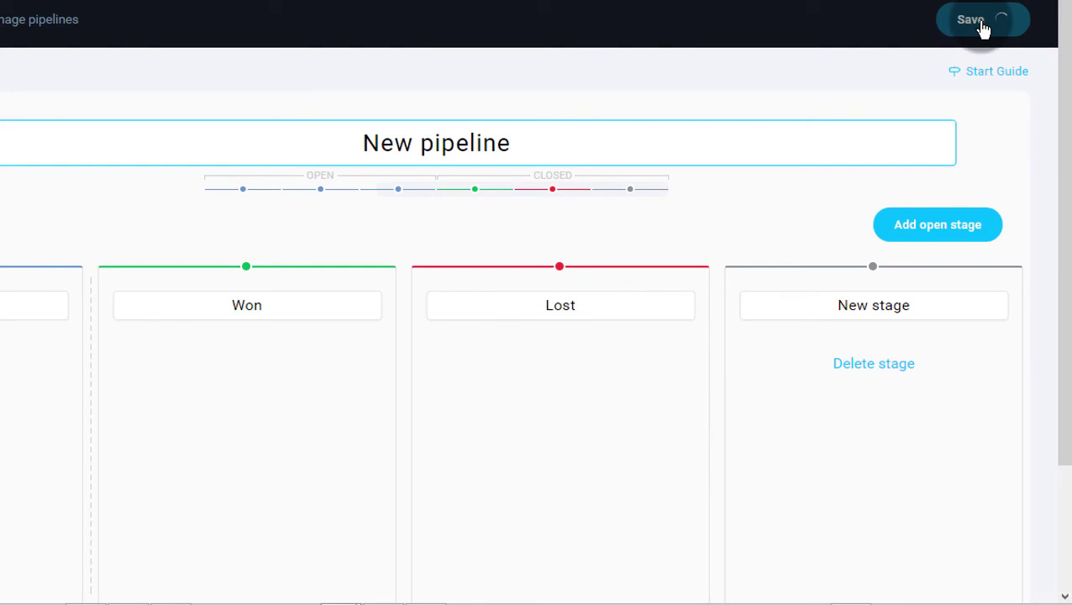
left_click(660, 156)
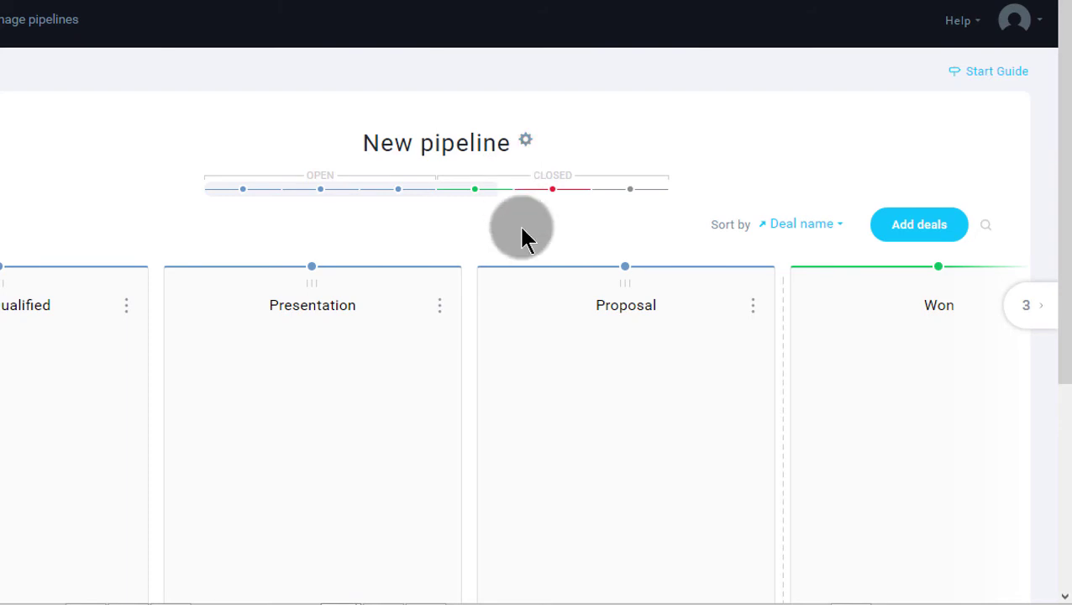
left_click(525, 143)
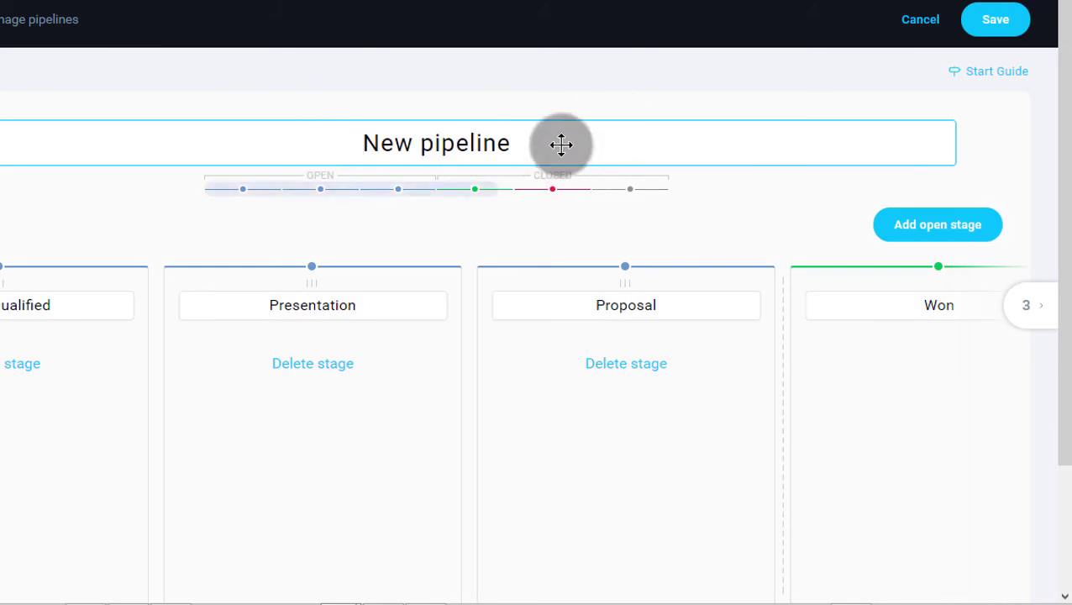
left_click(516, 149)
key("ctrl+a")
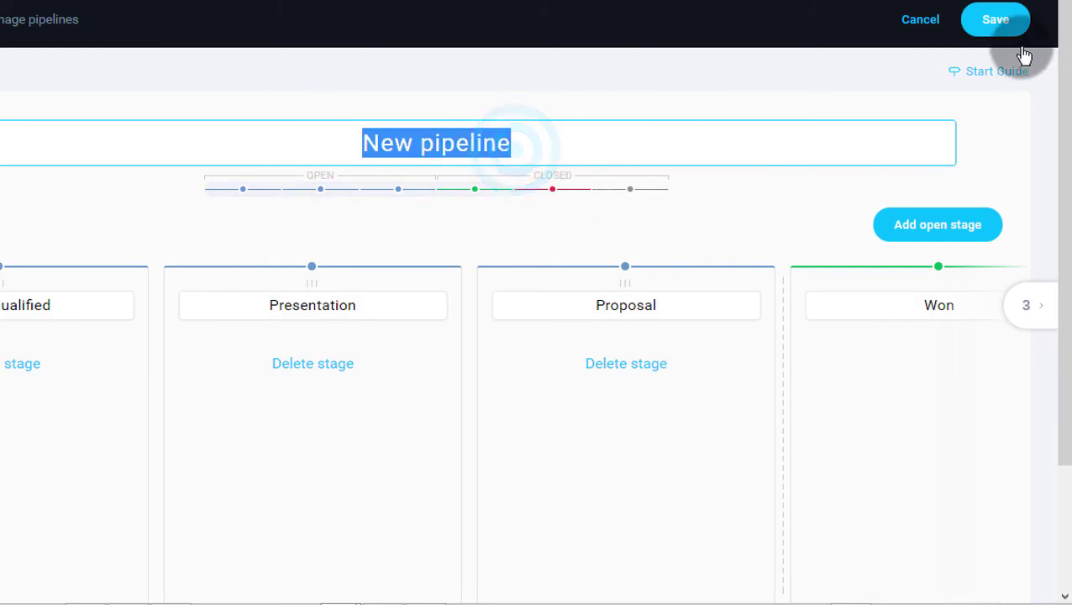
left_click(922, 25)
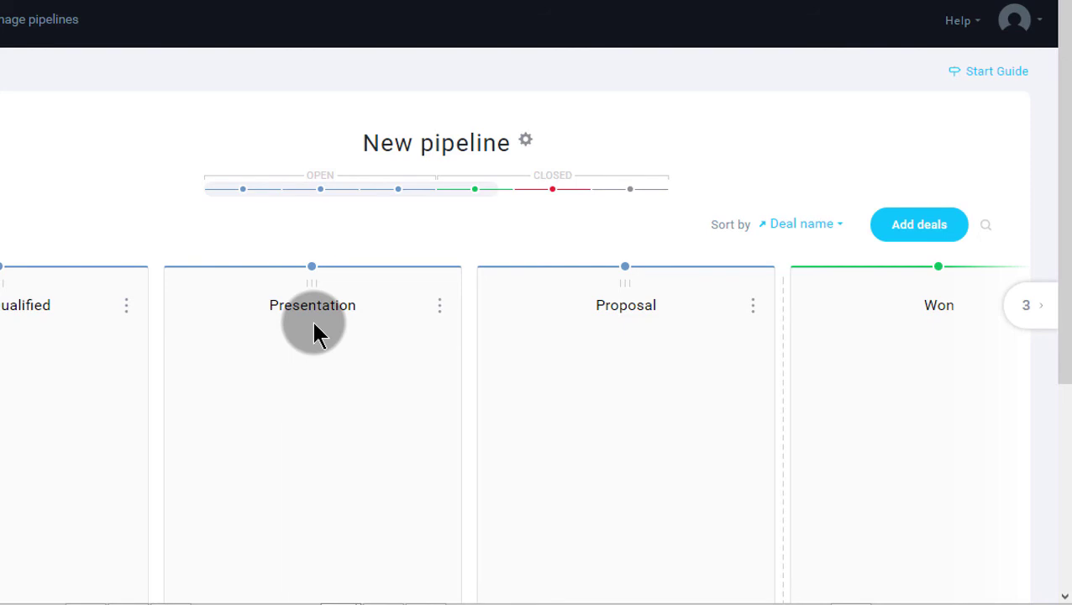
- Start converting contacts into deals, ticking the only contact list as the source
left_click(920, 227)
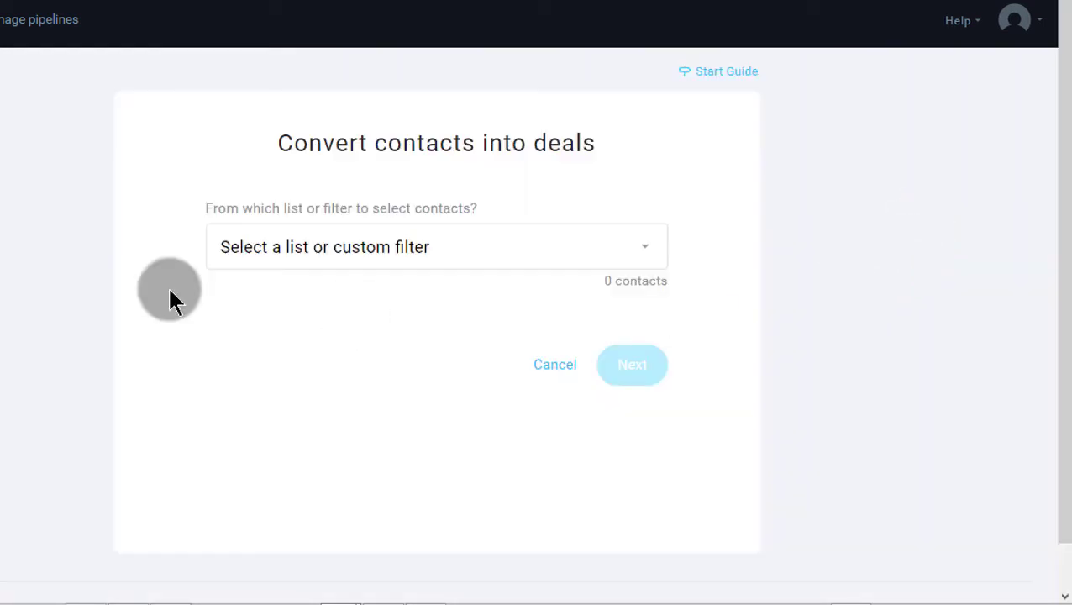
left_click(433, 252)
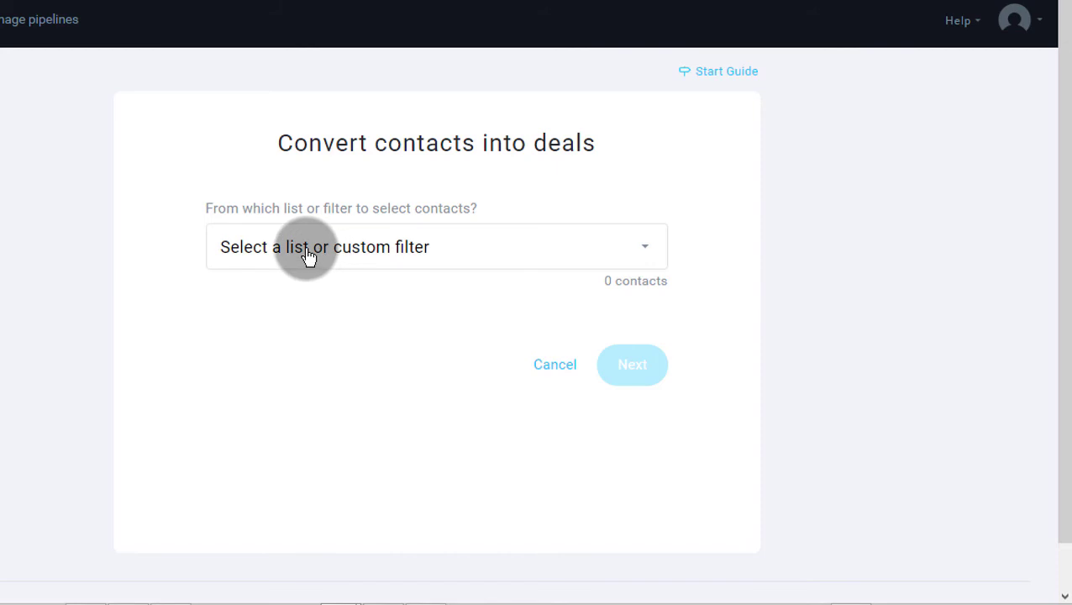
left_click(307, 249)
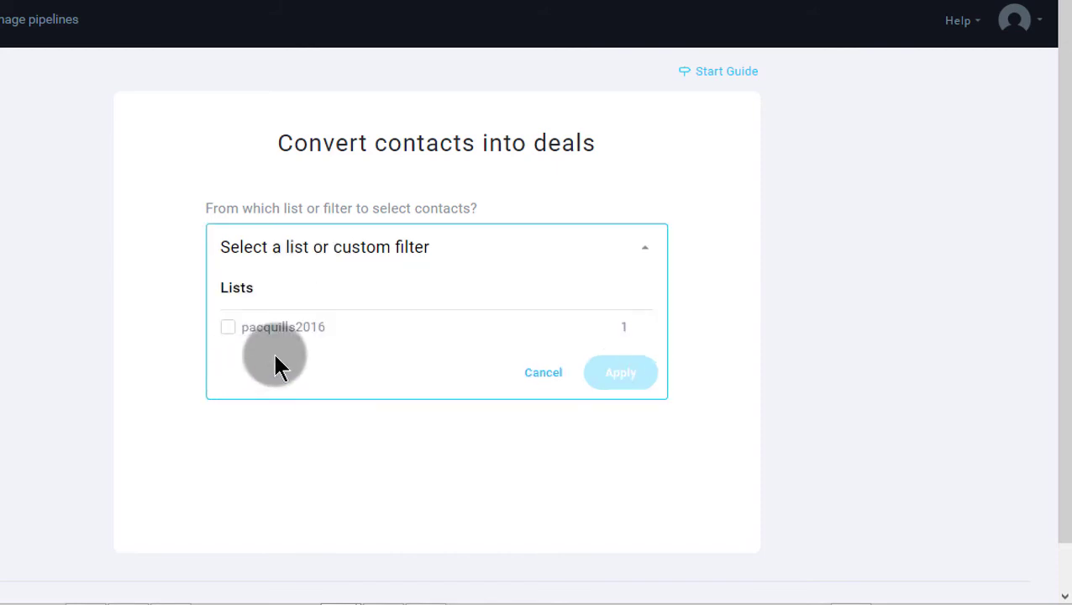
left_click(226, 329)
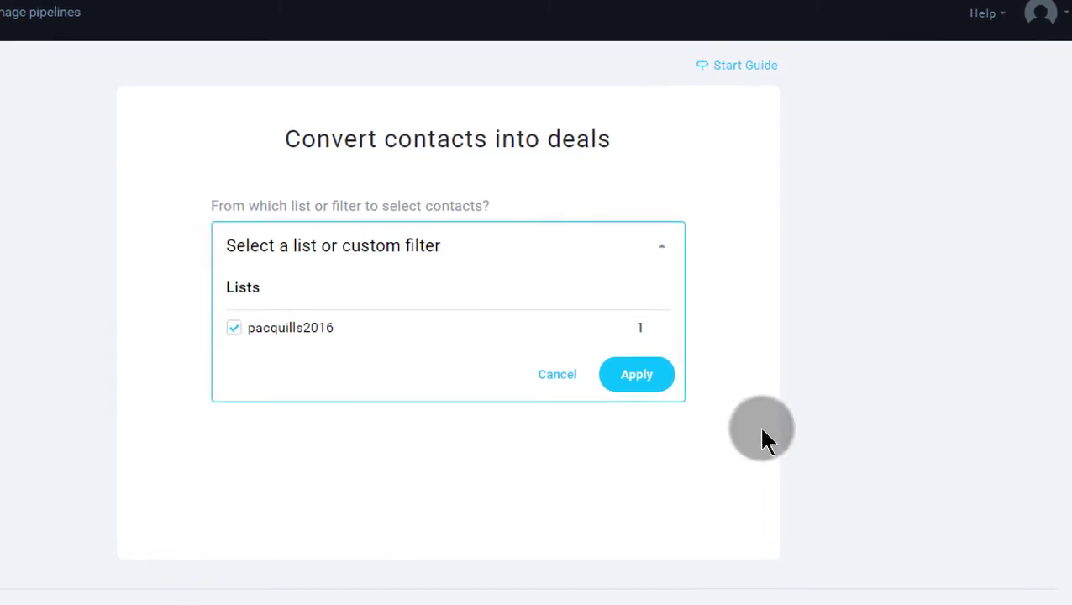
- Apply the contact list so the source becomes All lists (1 contact)
left_click(655, 380)
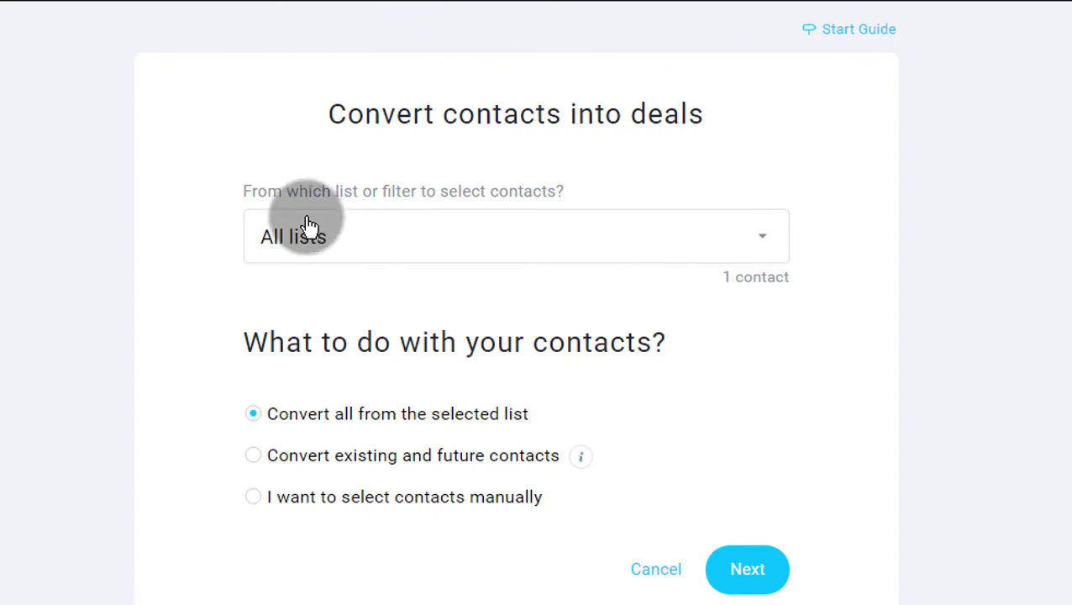
left_click(509, 239)
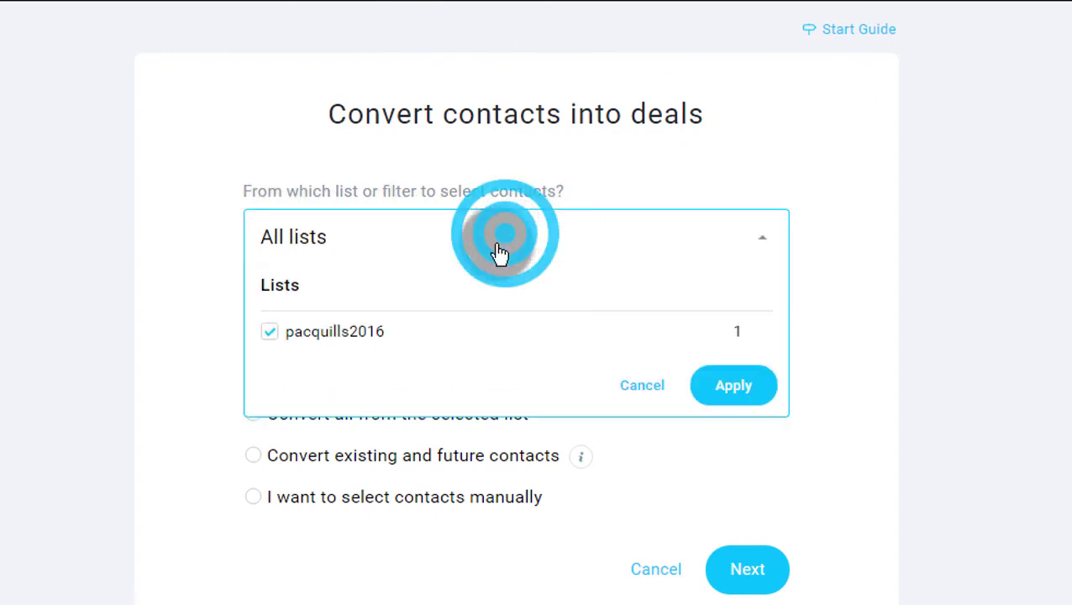
left_click(355, 340)
left_click(358, 341)
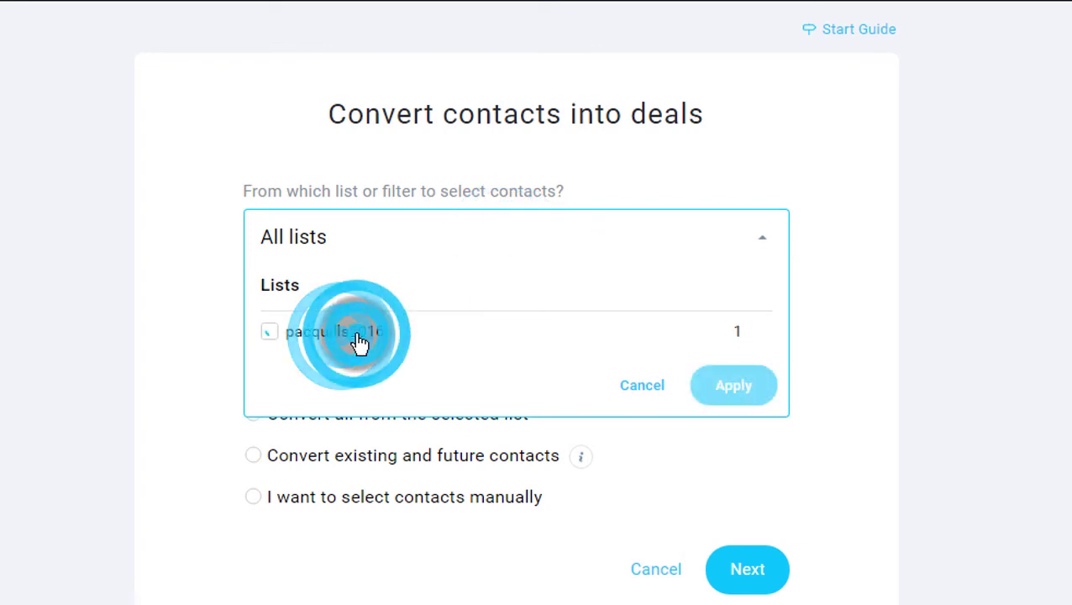
left_click(743, 389)
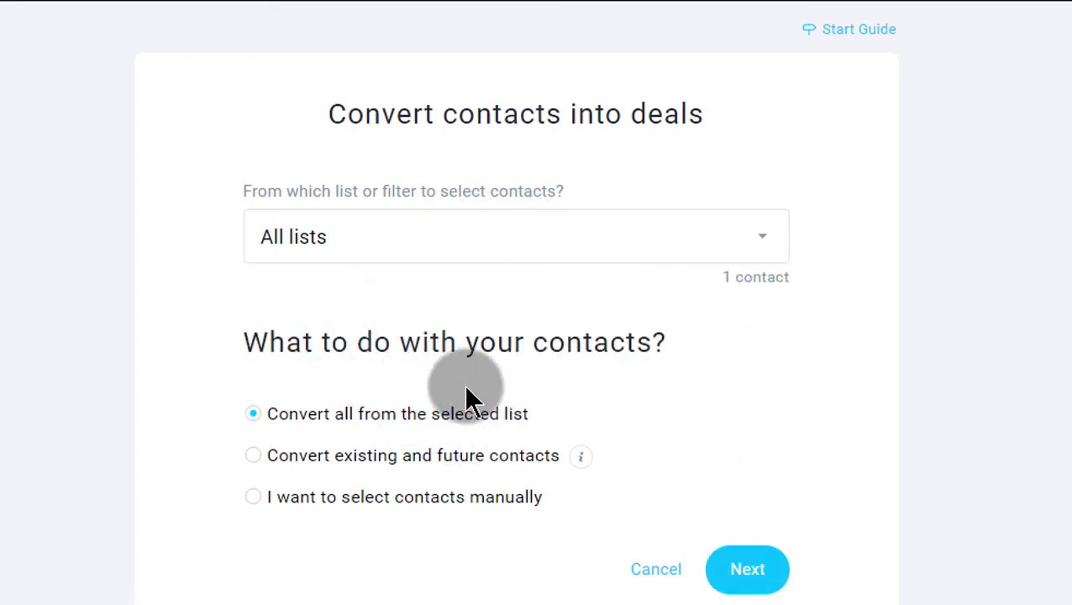
scroll(488, 392, "down", 1)
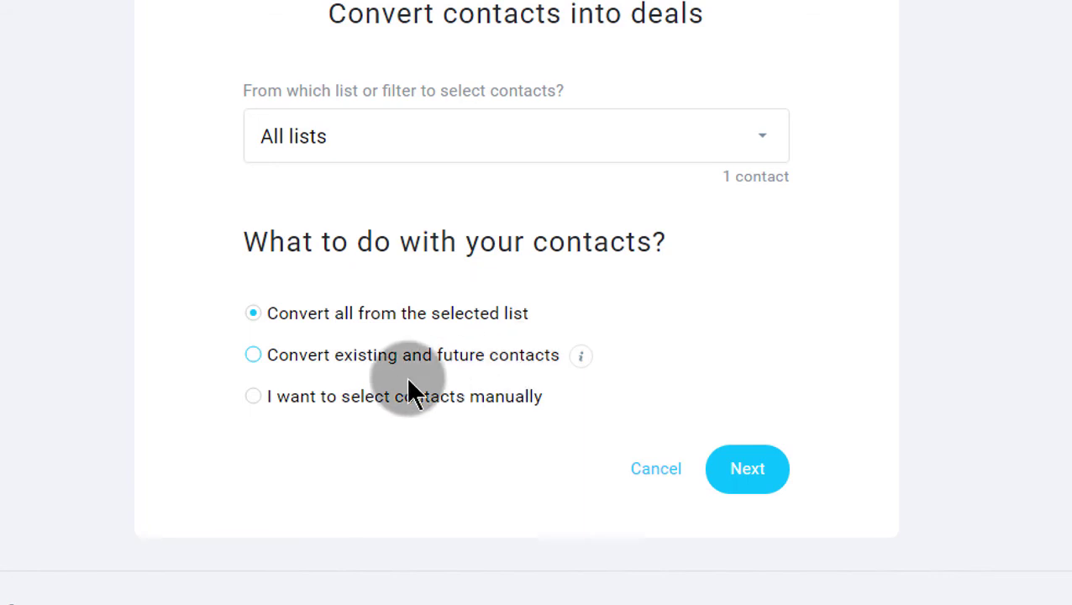
- Choose to convert existing and future contacts into deals
left_click(289, 363)
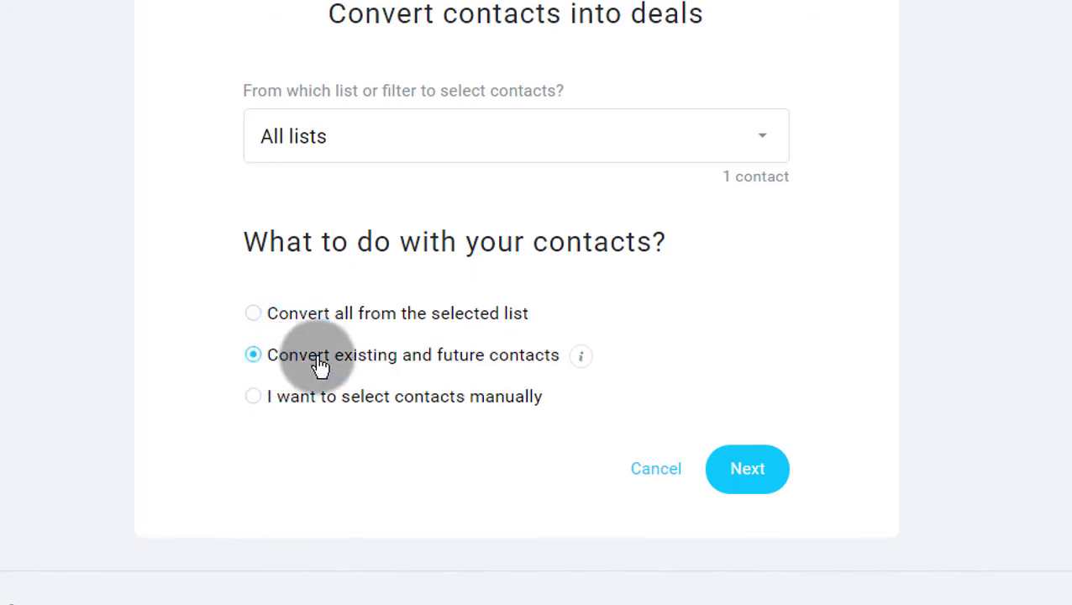
left_click(322, 138)
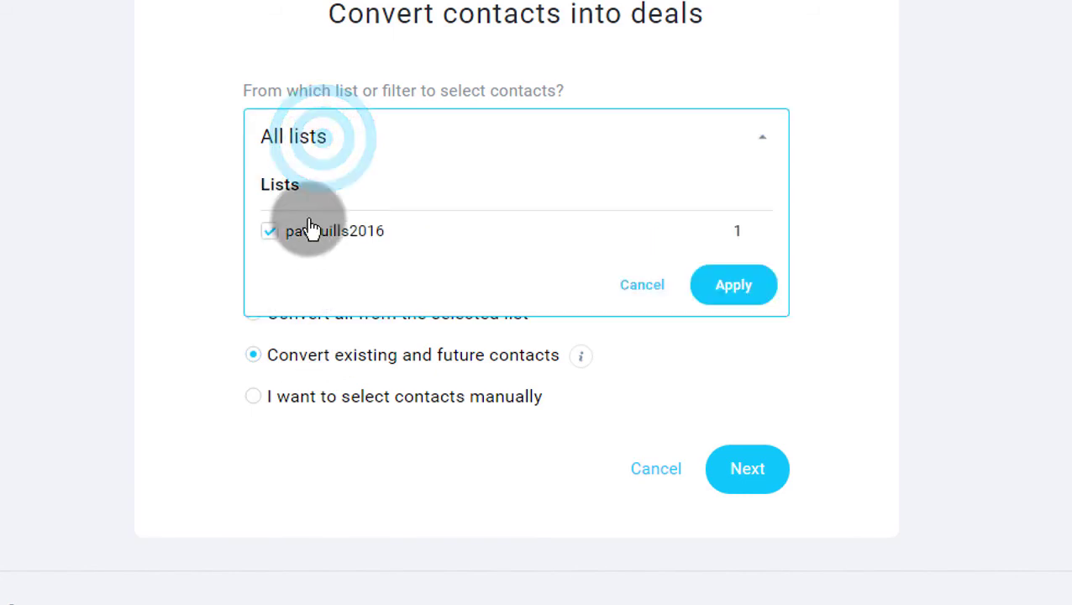
left_click(197, 345)
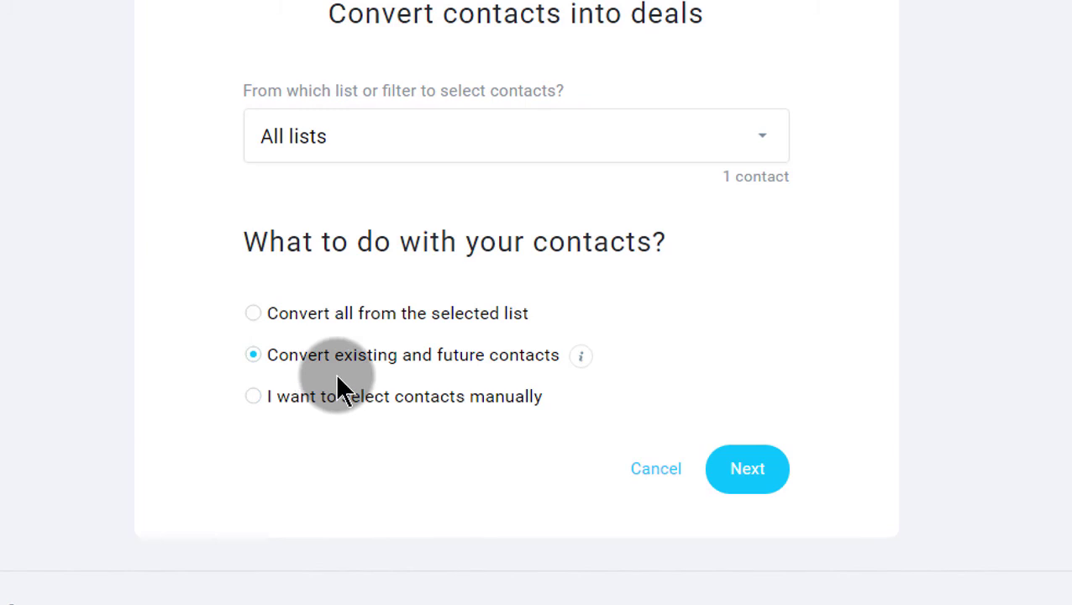
left_click(277, 399)
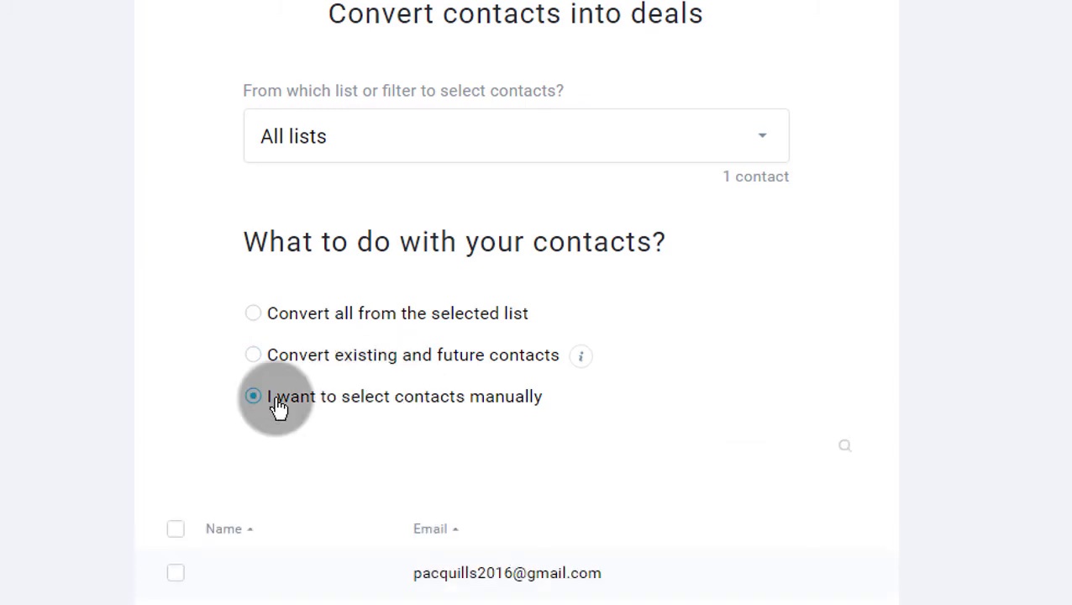
scroll(421, 371, "down", 3)
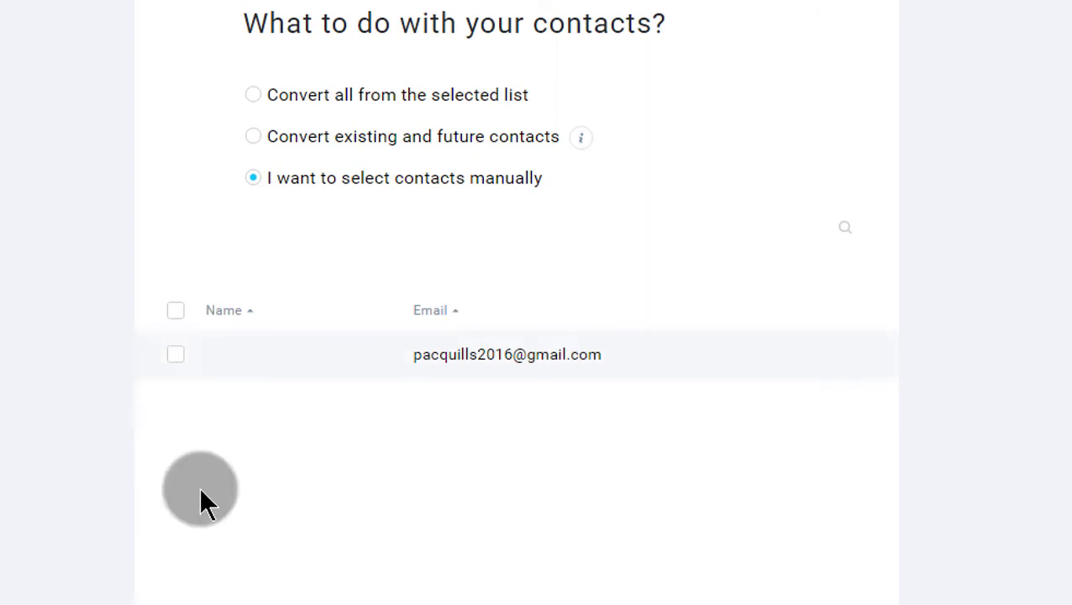
scroll(198, 464, "up", 3)
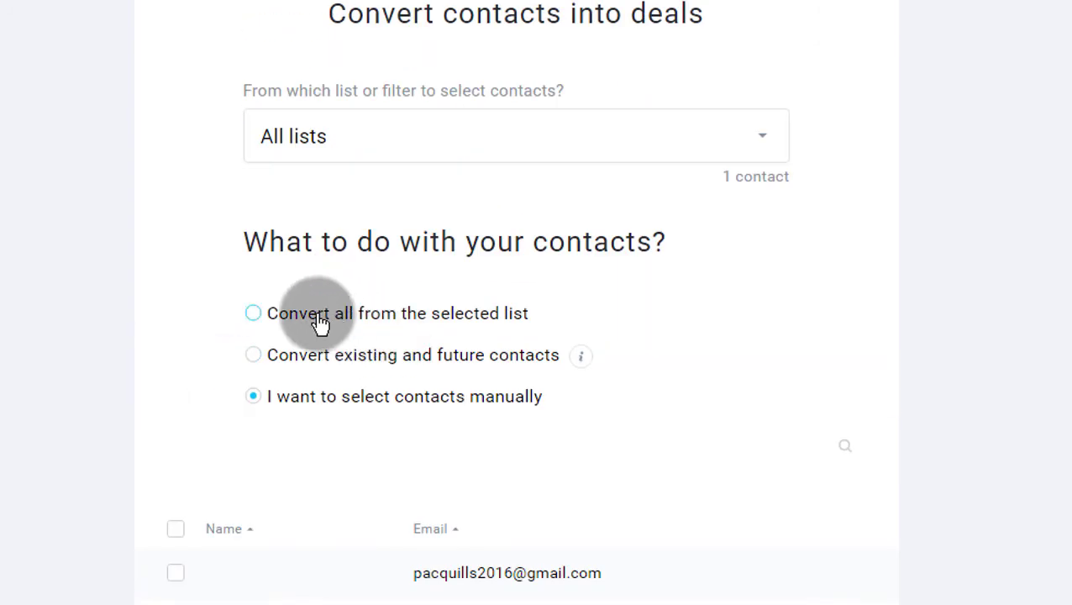
left_click(299, 362)
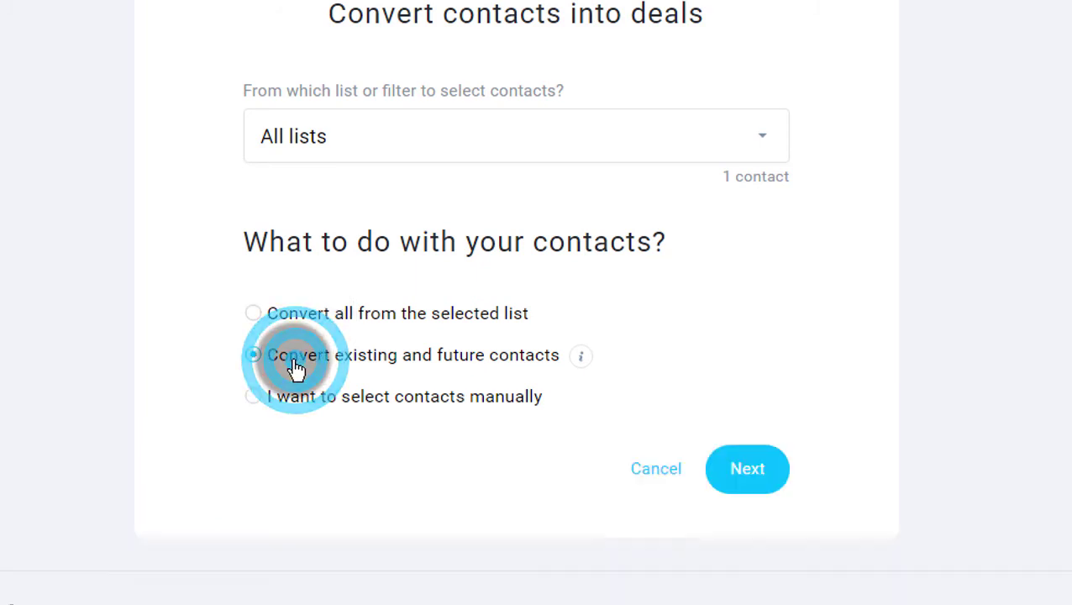
- Label the deals Newbies and keep New - Qualified (1/3) as the target stage
left_click(748, 477)
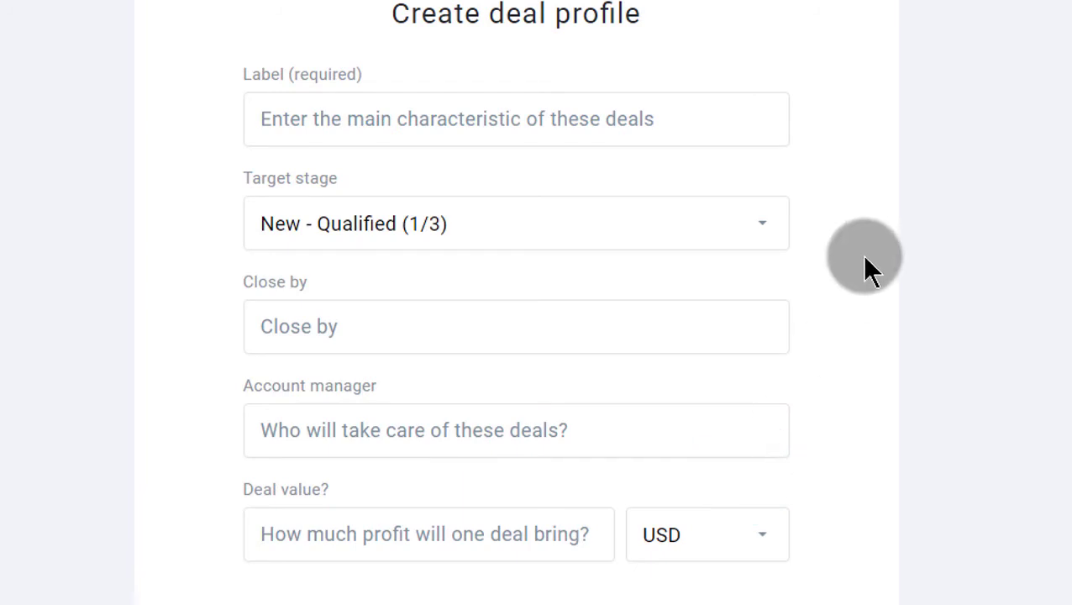
scroll(865, 258, "down", 2)
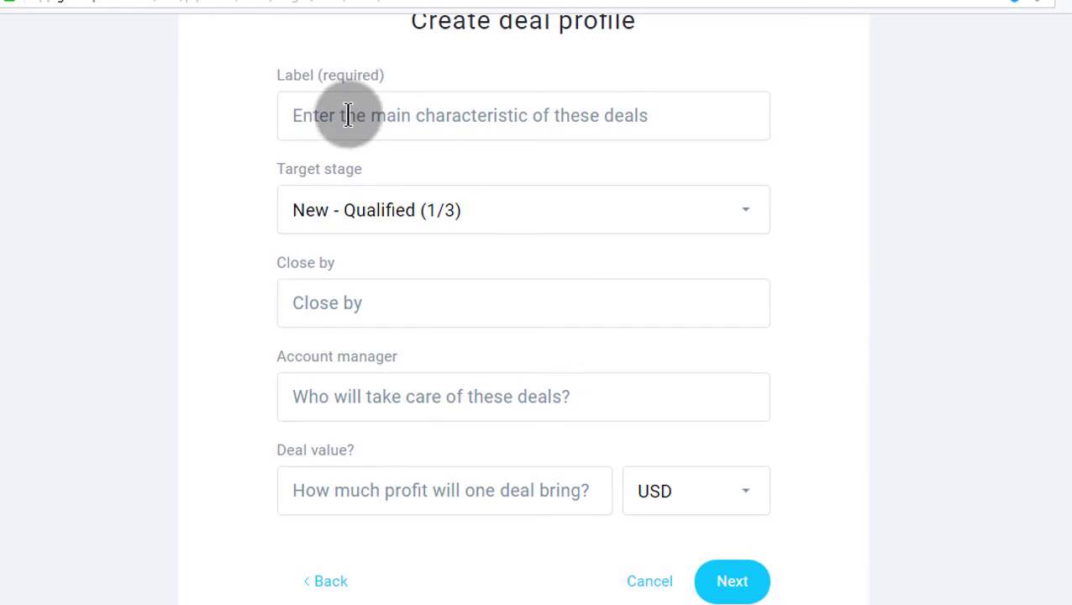
left_click(363, 117)
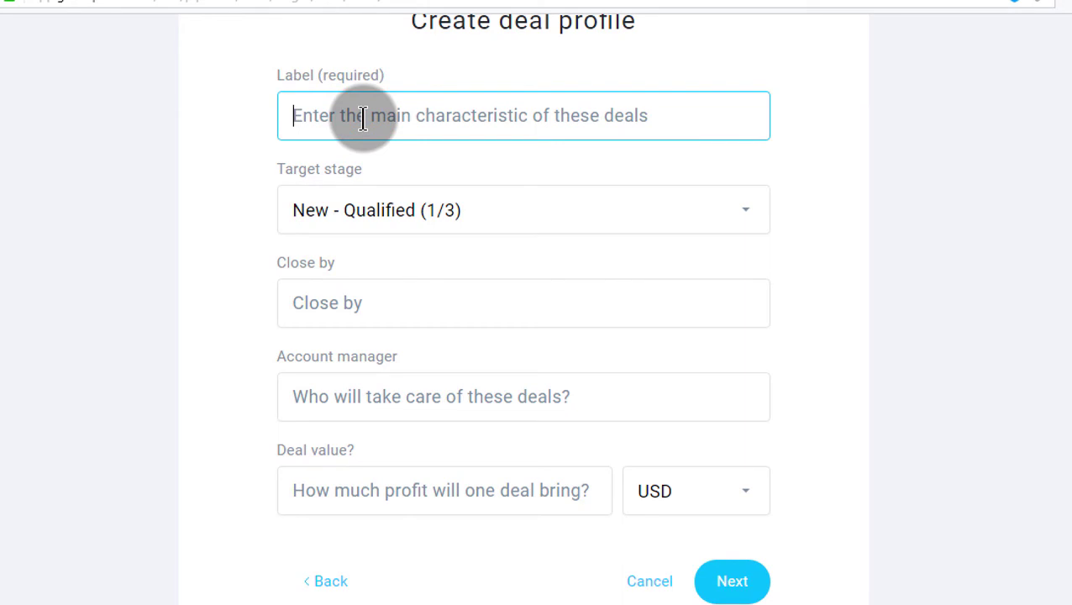
type("Ne")
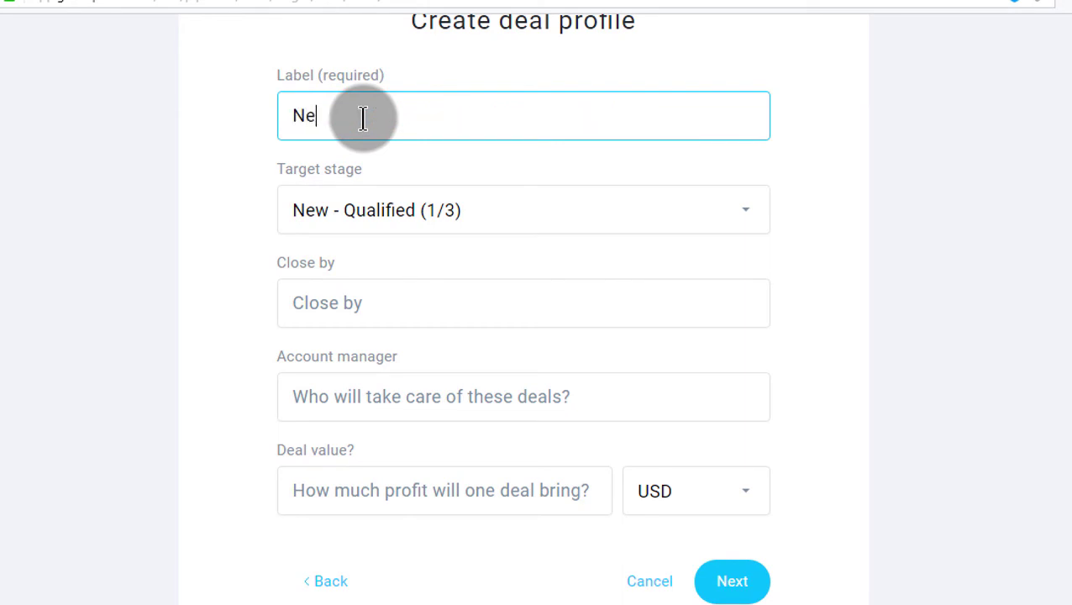
type("wbies")
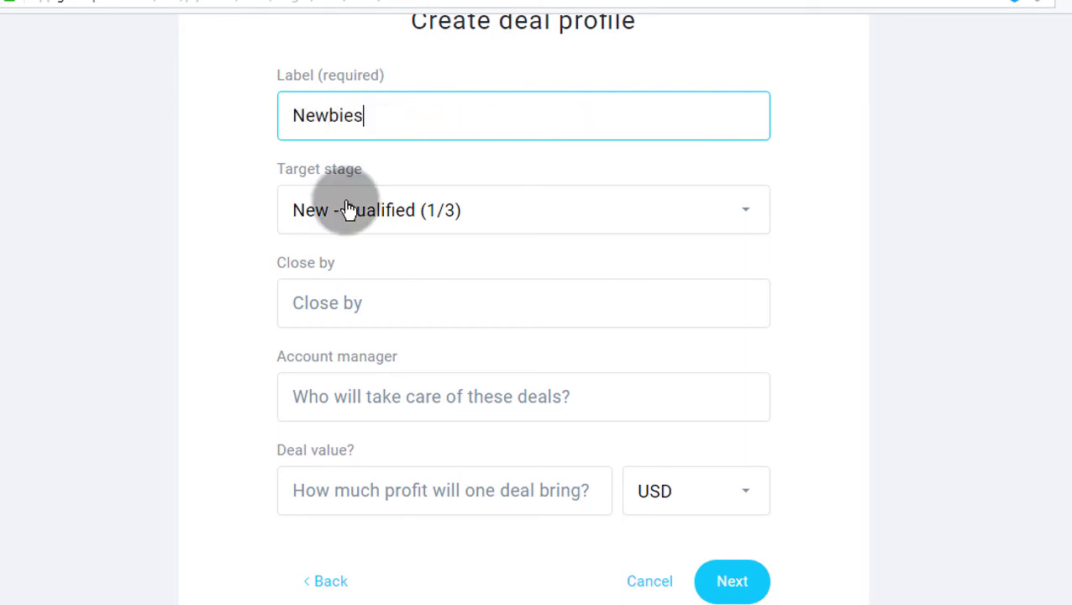
left_click(393, 215)
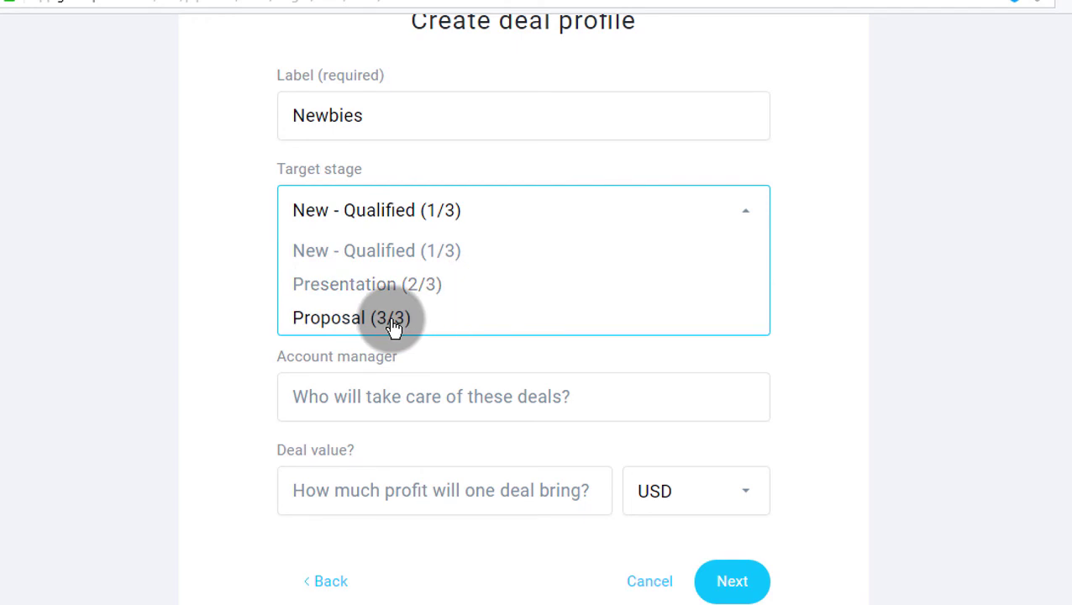
left_click(365, 256)
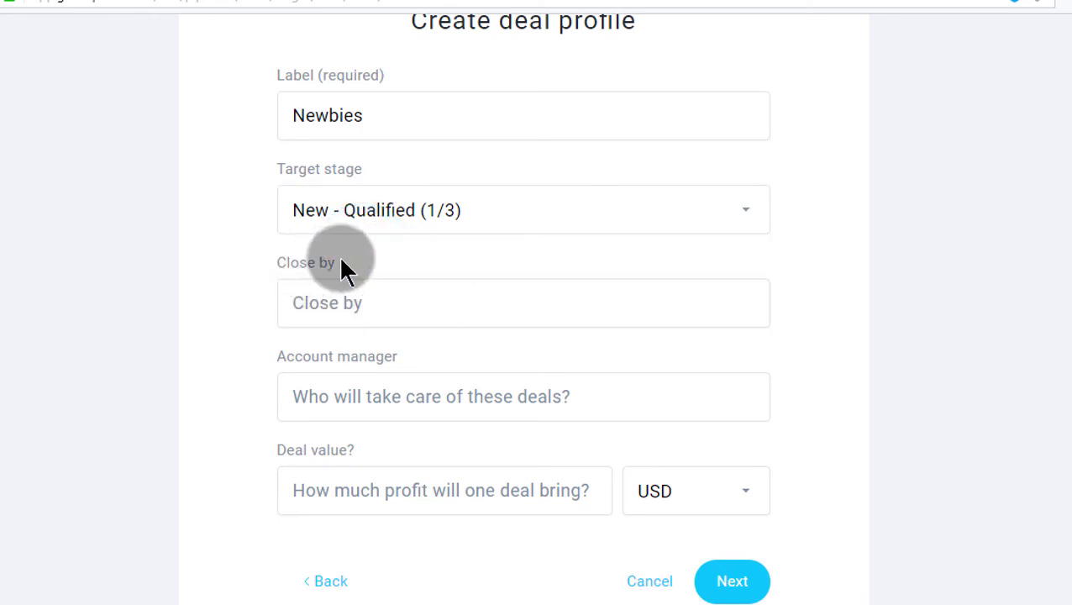
- Set the close-by date to 01/17/2018 and the account manager to NA
left_click(361, 294)
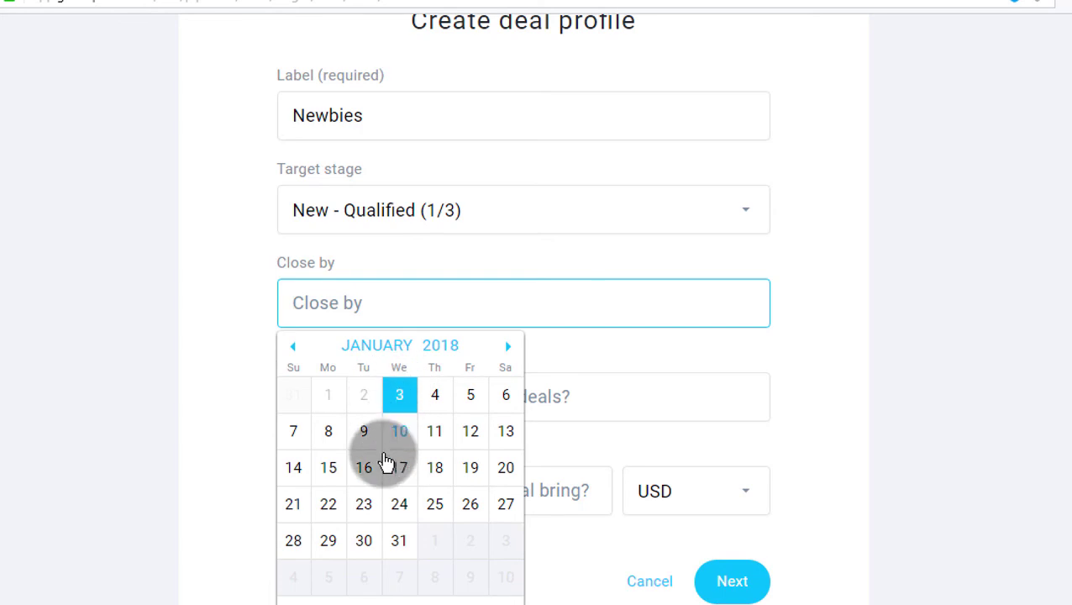
left_click(400, 468)
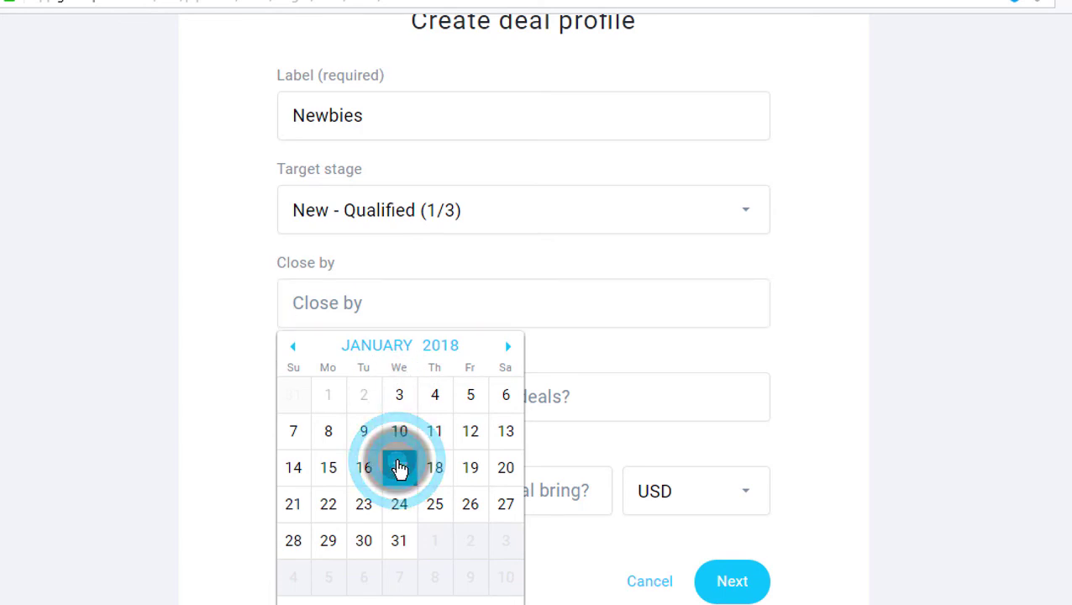
left_click(409, 471)
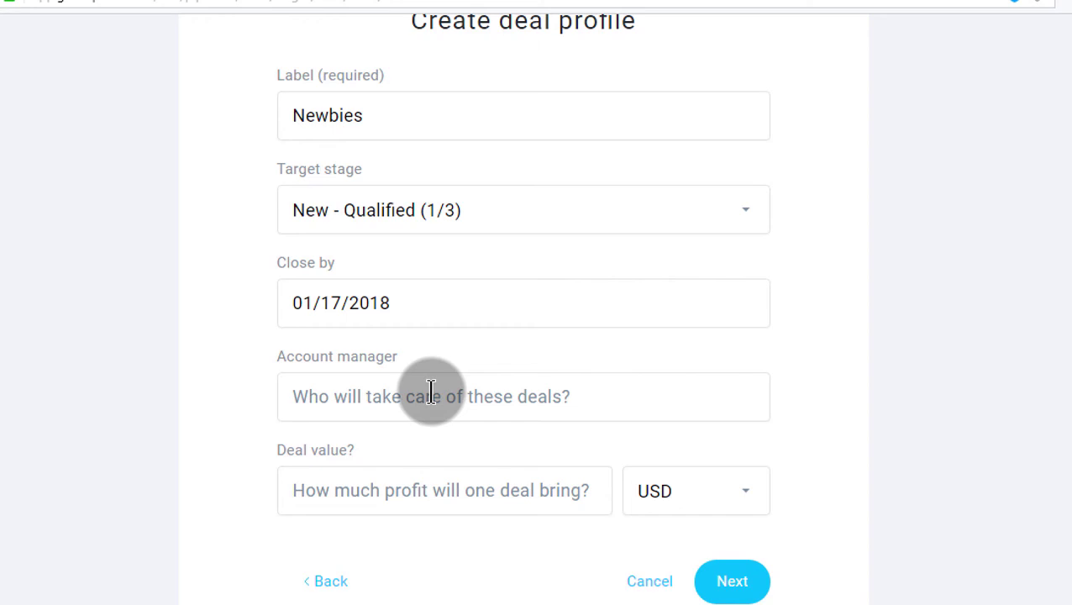
left_click(371, 401)
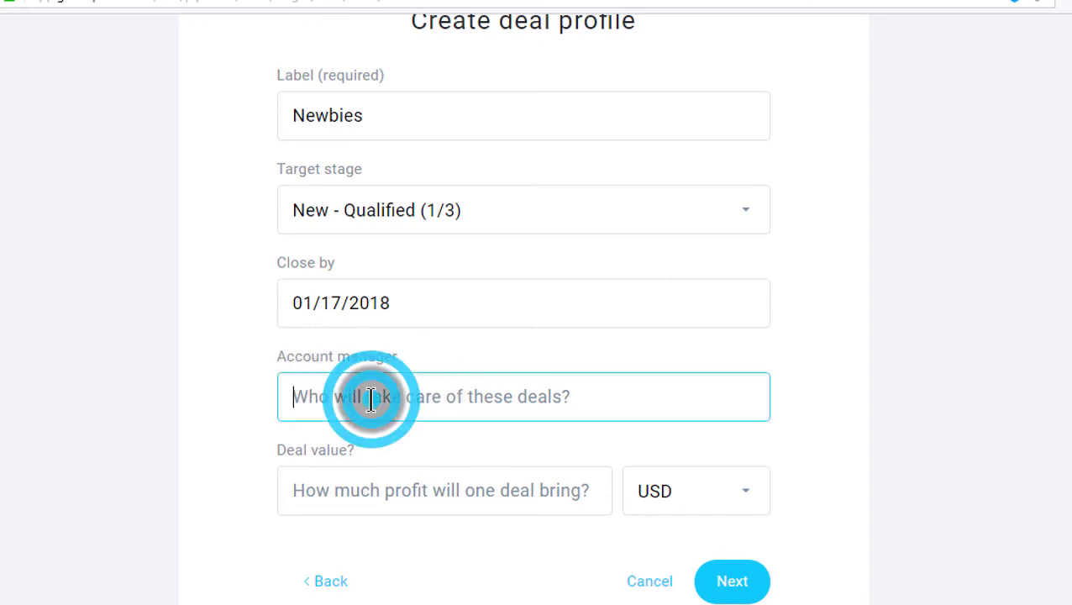
left_click(326, 396)
type("NA")
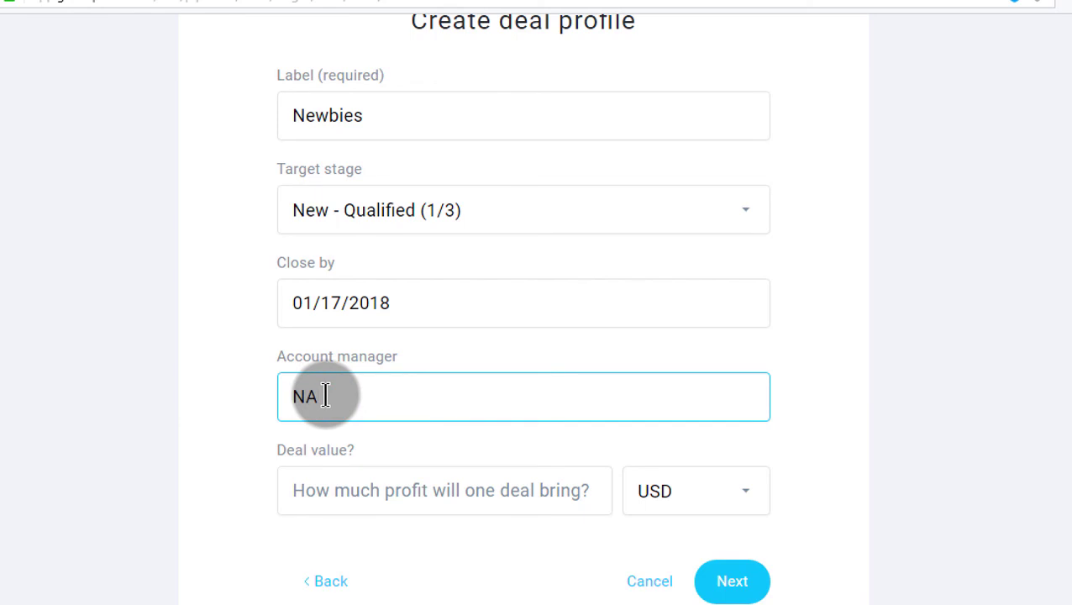
- Enter a deal value of 100, keeping USD as currency
left_click(445, 494)
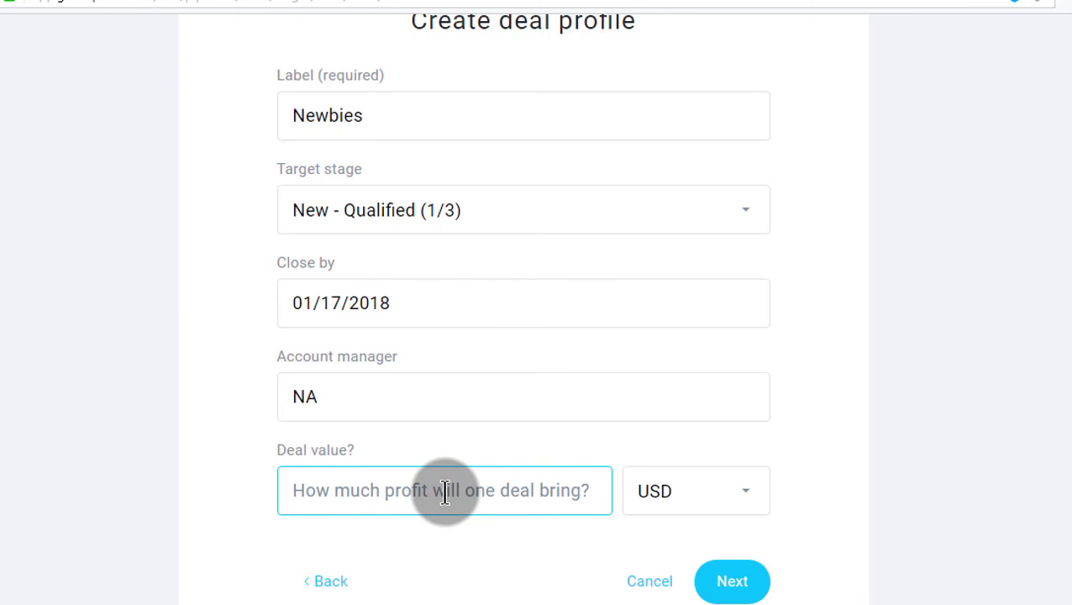
type("100")
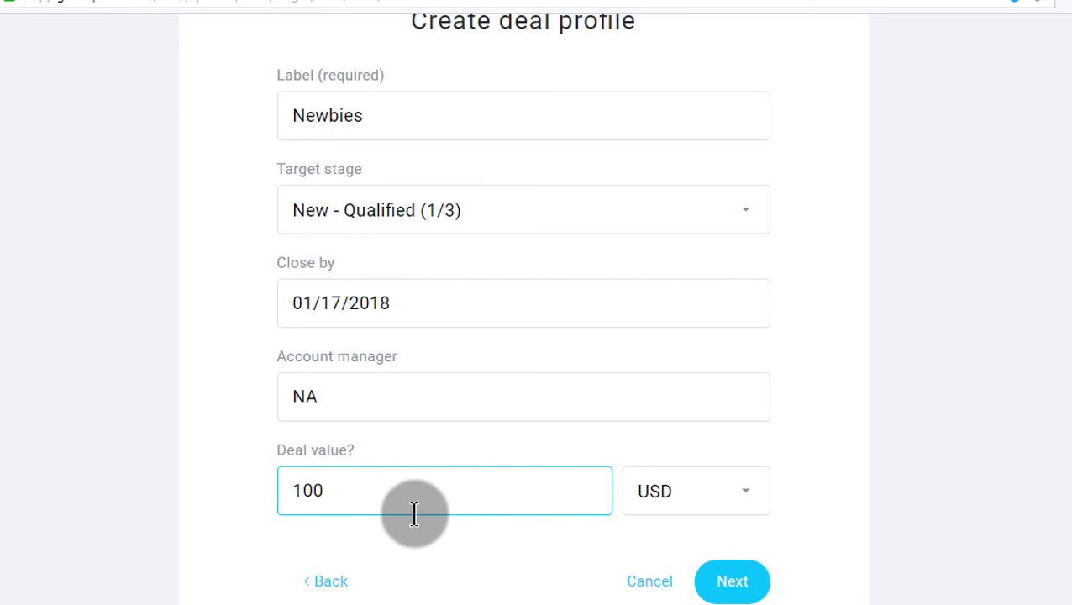
scroll(414, 515, "down", 1)
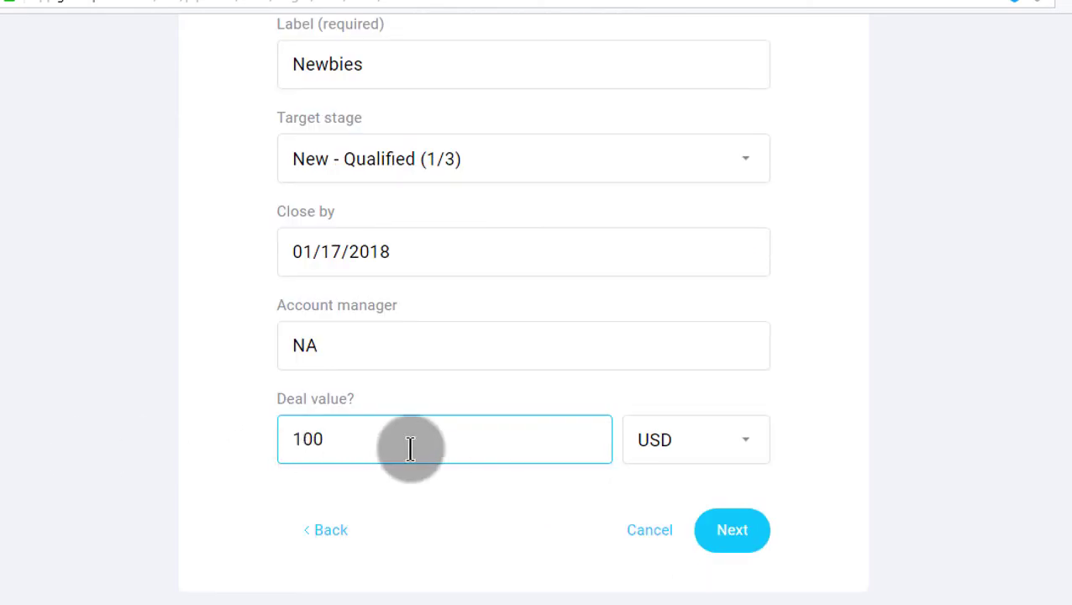
left_click(745, 442)
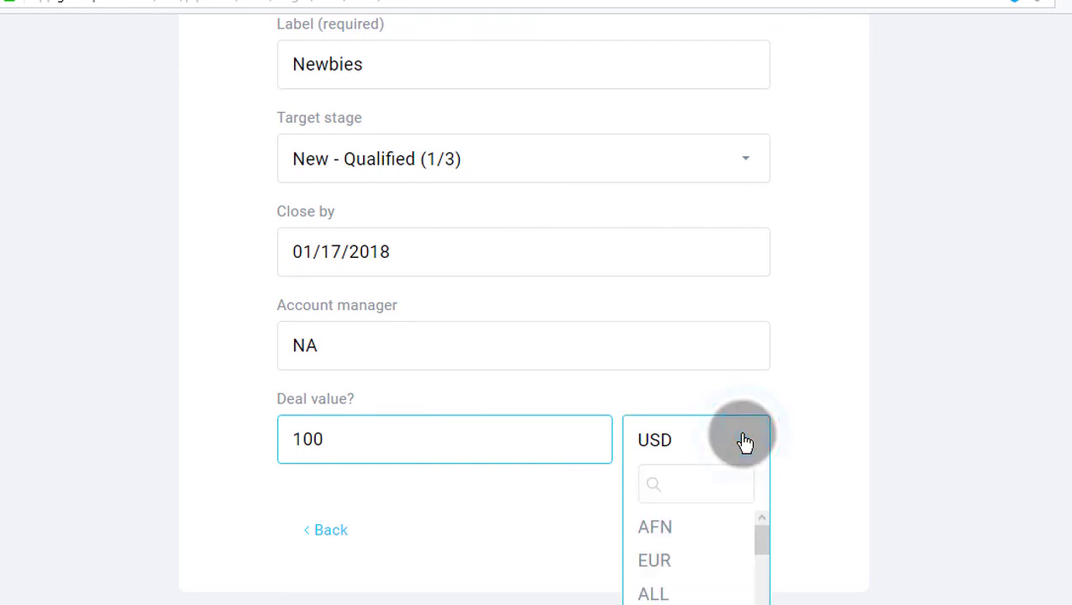
left_click(799, 422)
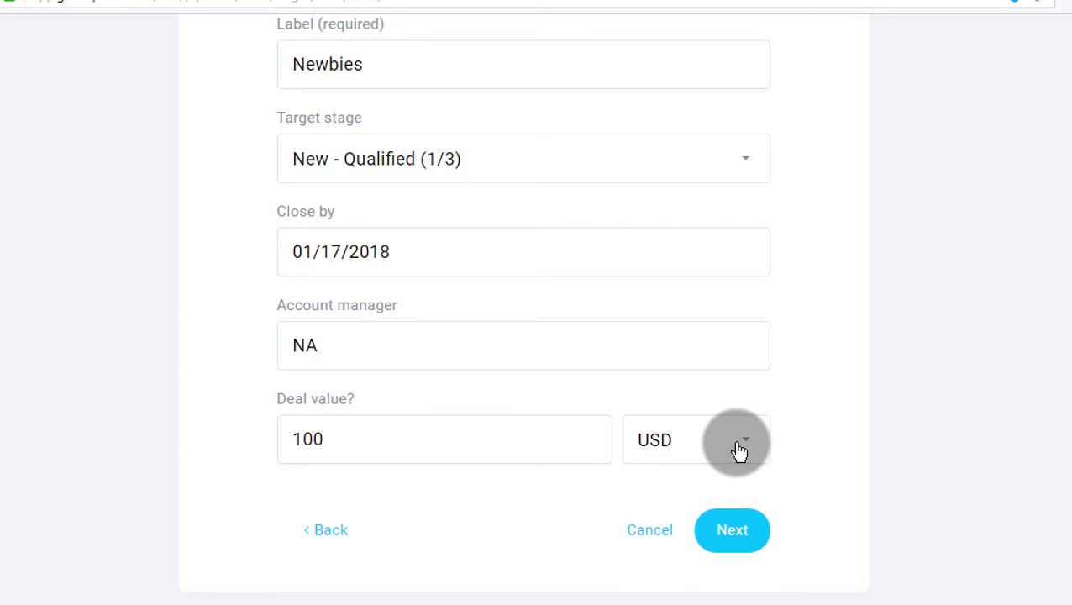
- Submit the Newbies deal and view it in New - Qualified at $100.00
left_click(722, 538)
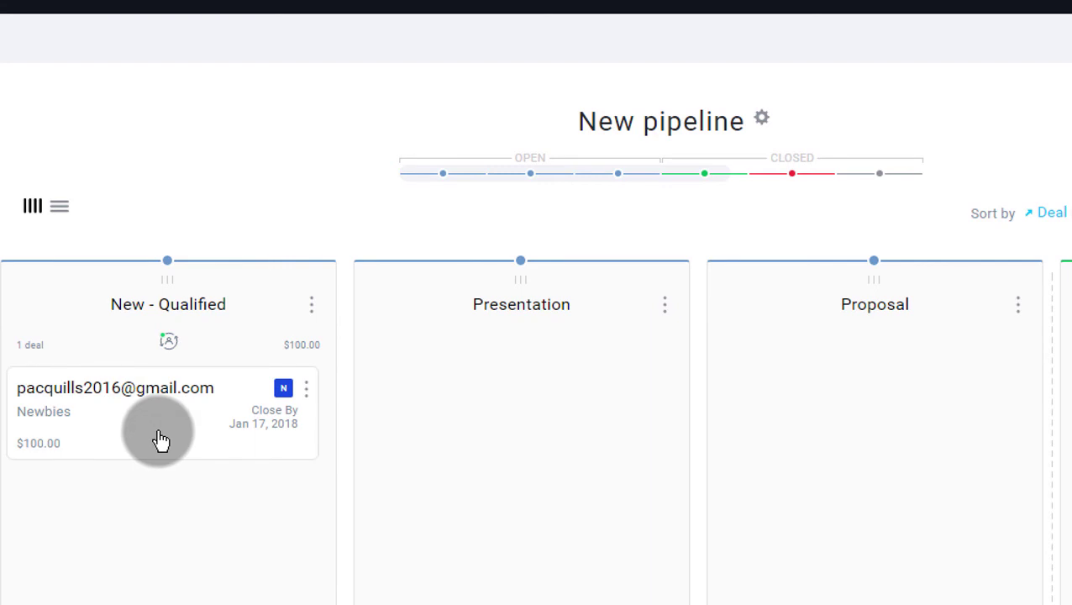
scroll(160, 433, "down", 2)
scroll(159, 433, "up", 2)
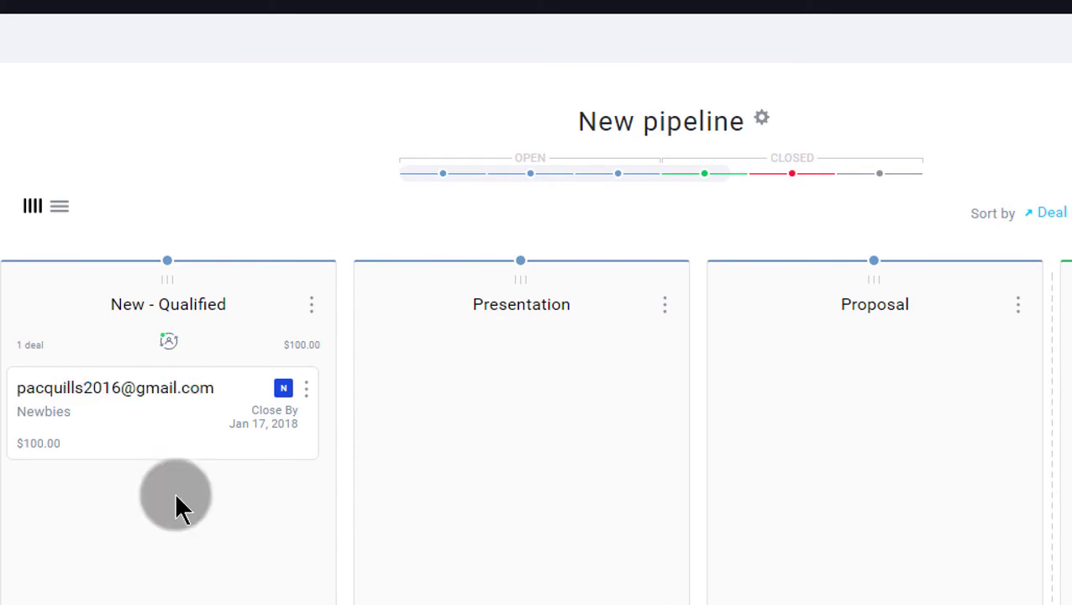
- Open the Newbies deal for editing and review its close date, value and currency
left_click(309, 392)
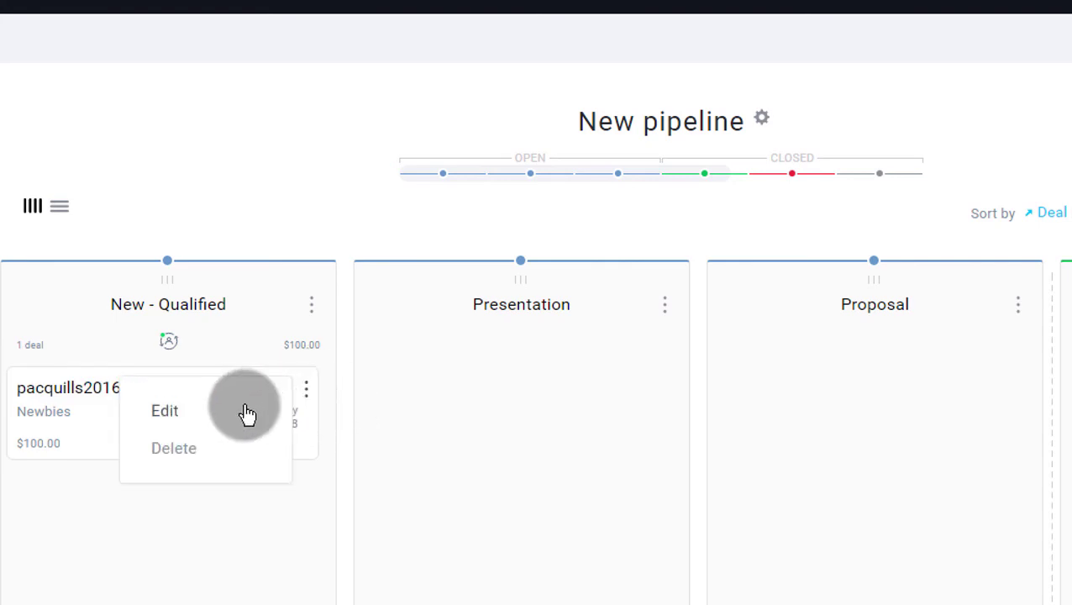
left_click(186, 412)
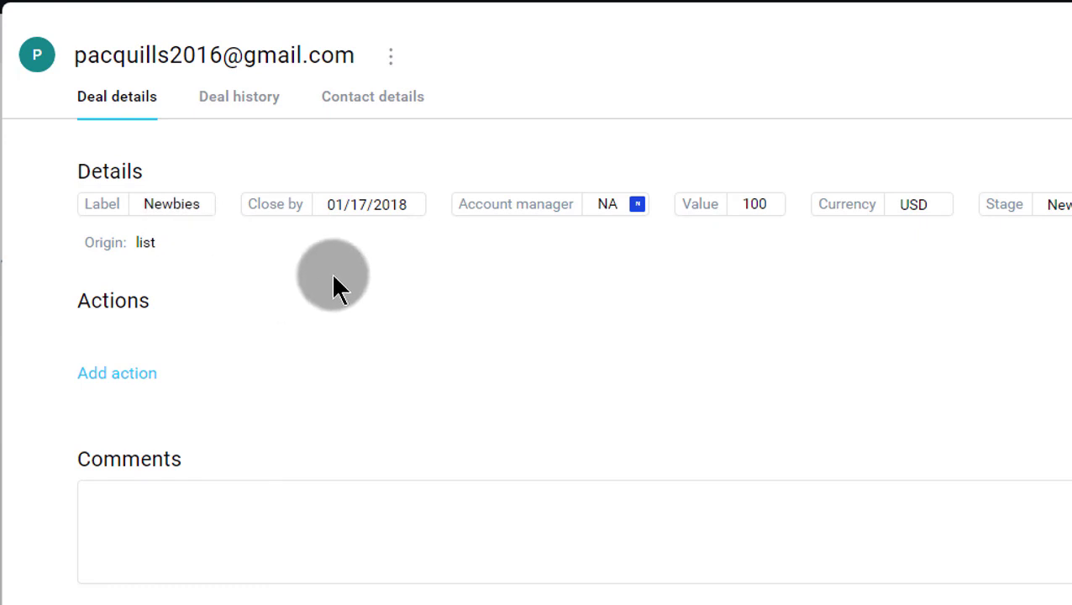
left_click(372, 211)
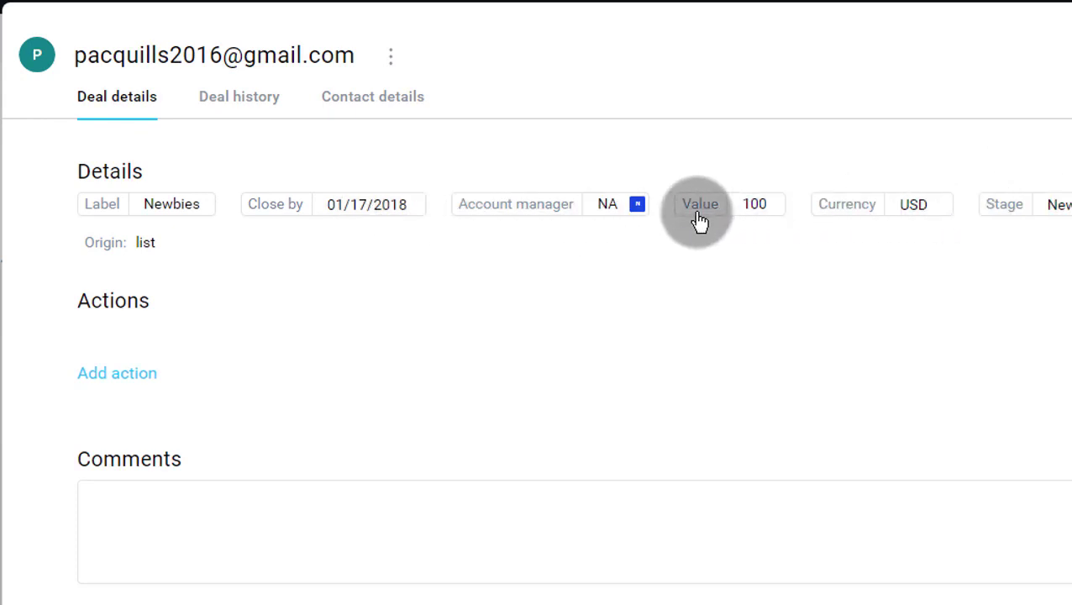
left_click(908, 223)
left_click(752, 210)
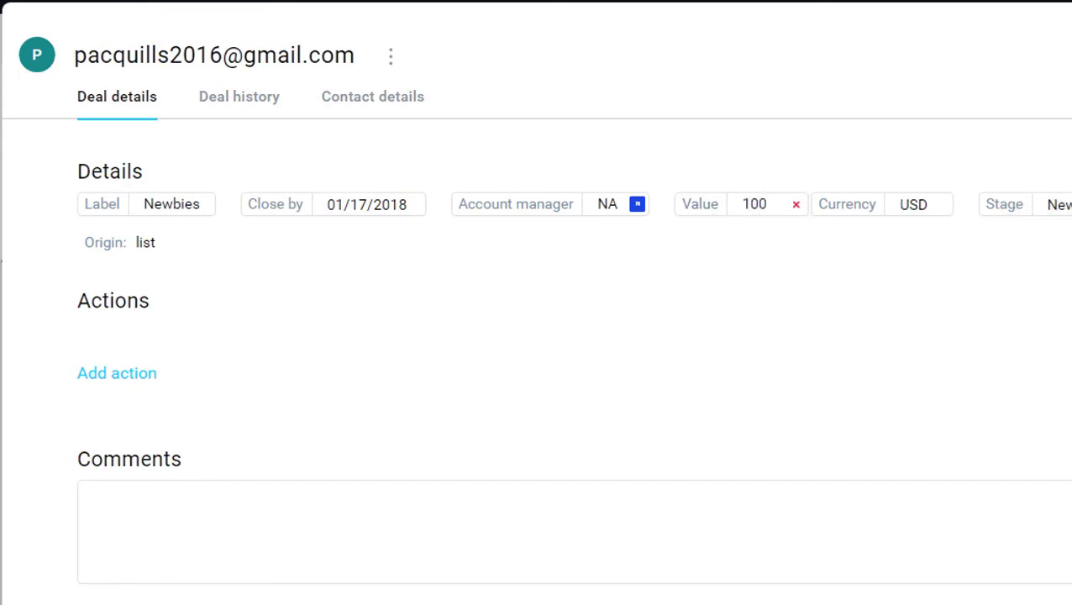
left_click(1046, 238)
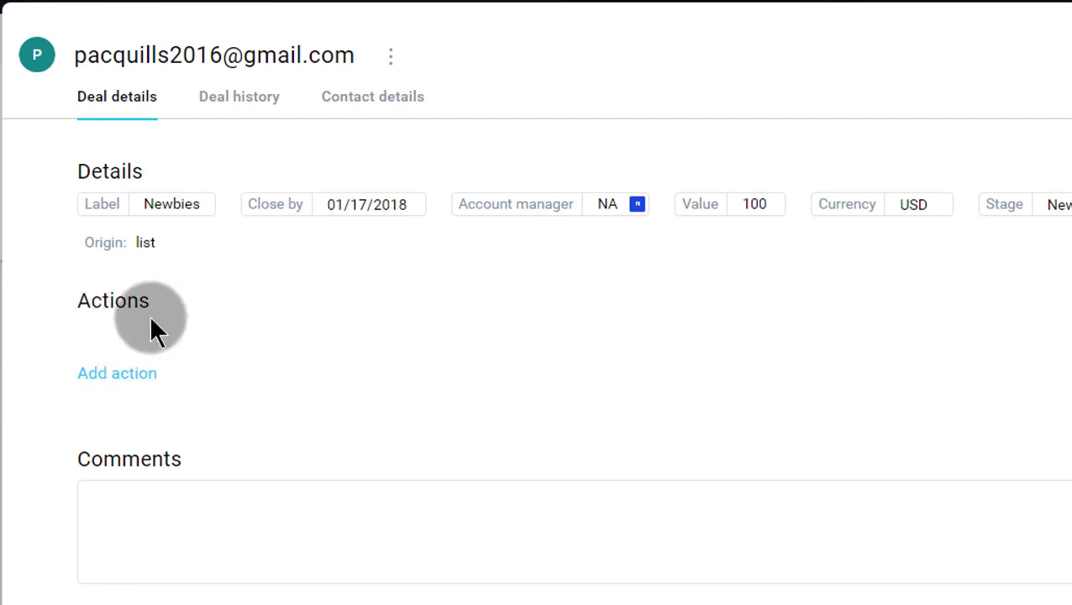
scroll(221, 351, "down", 1)
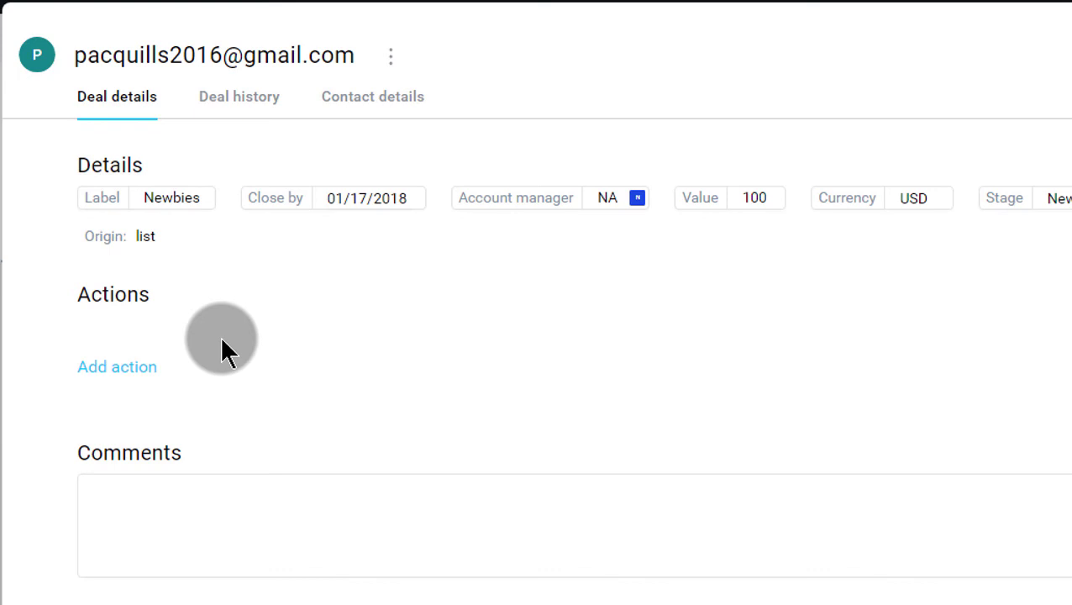
- Add a Call action to the Newbies deal scheduled for 01/04/2018 15:50
left_click(100, 371)
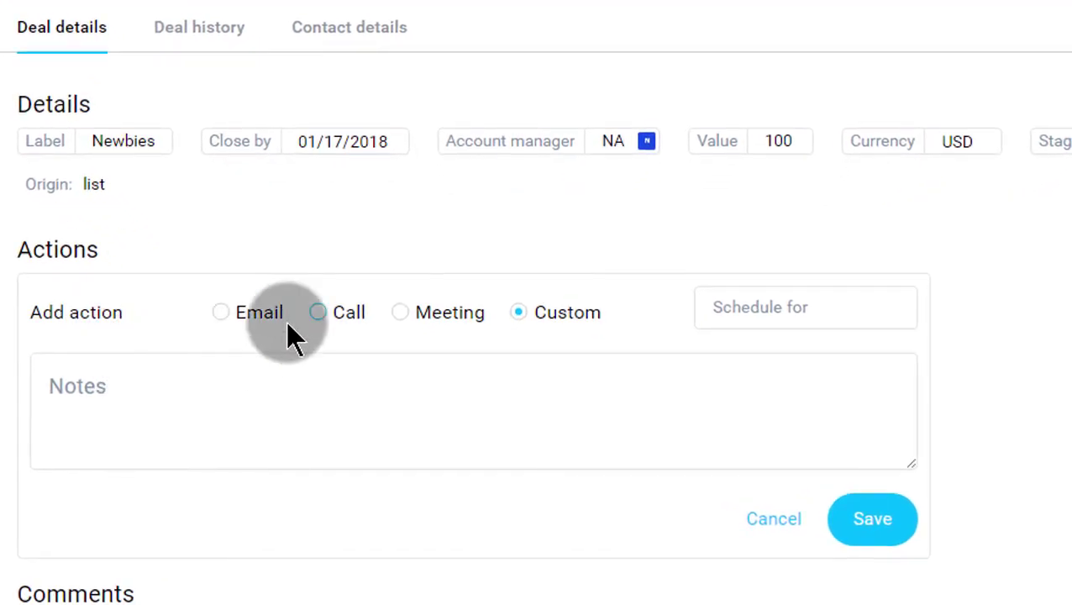
left_click(319, 314)
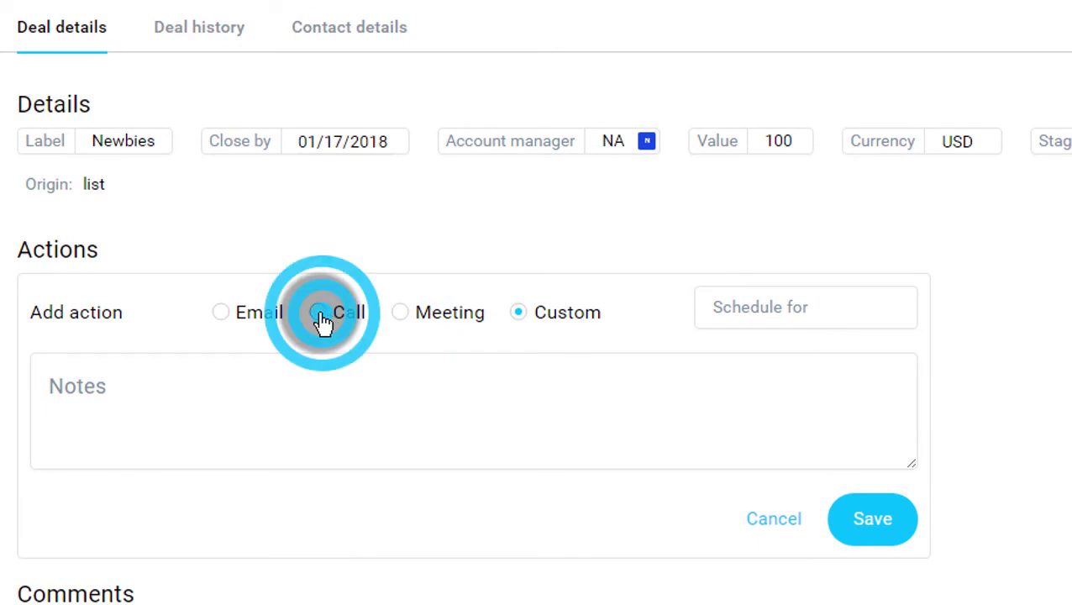
left_click(782, 292)
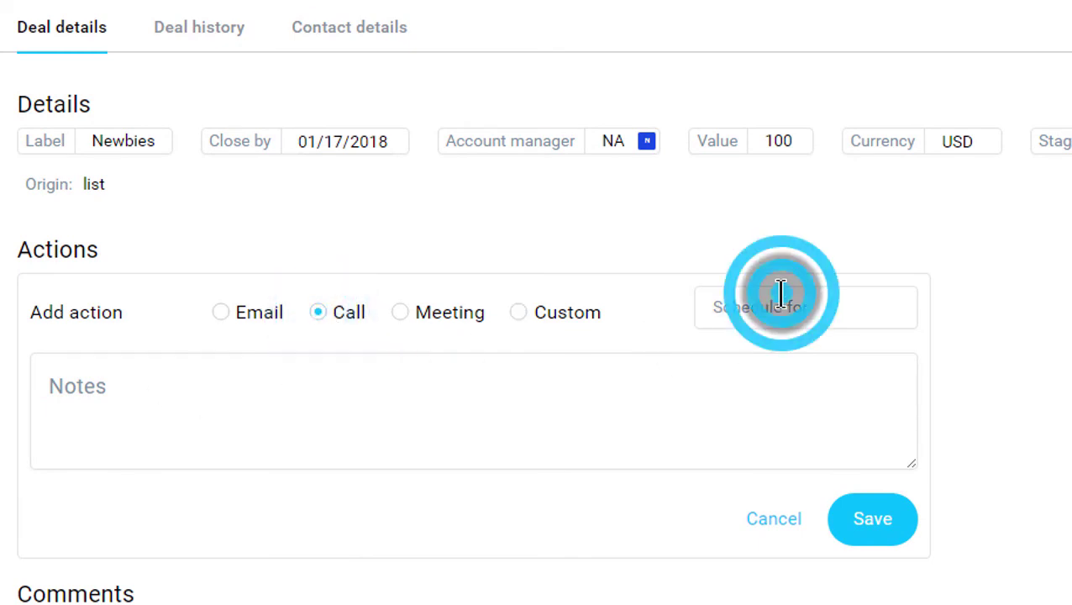
left_click(847, 418)
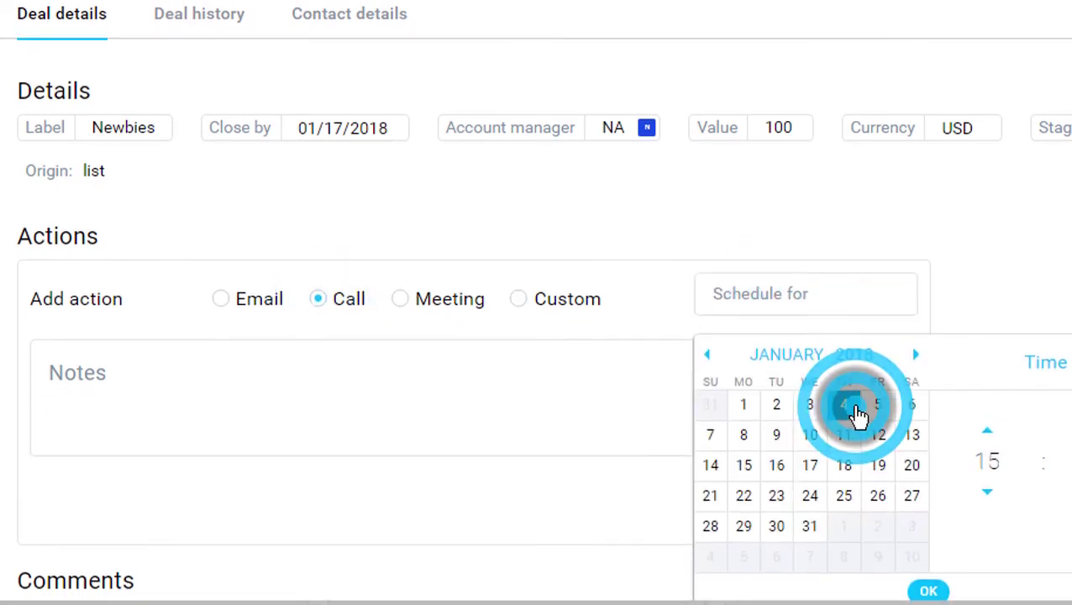
left_click(929, 587)
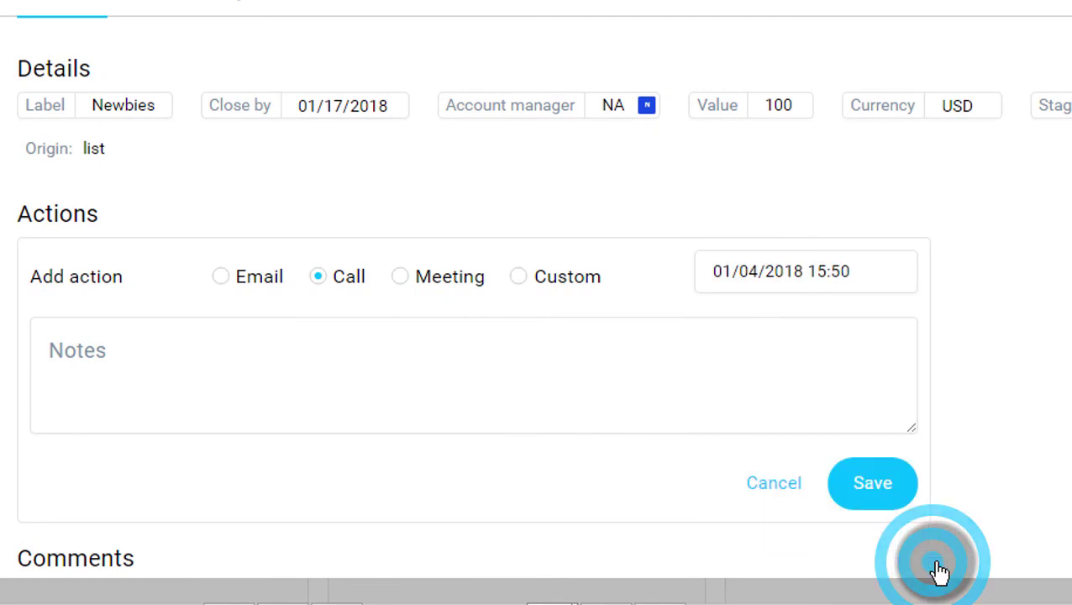
- Move into the call's Notes field and then the deal's Comments field
left_click(159, 362)
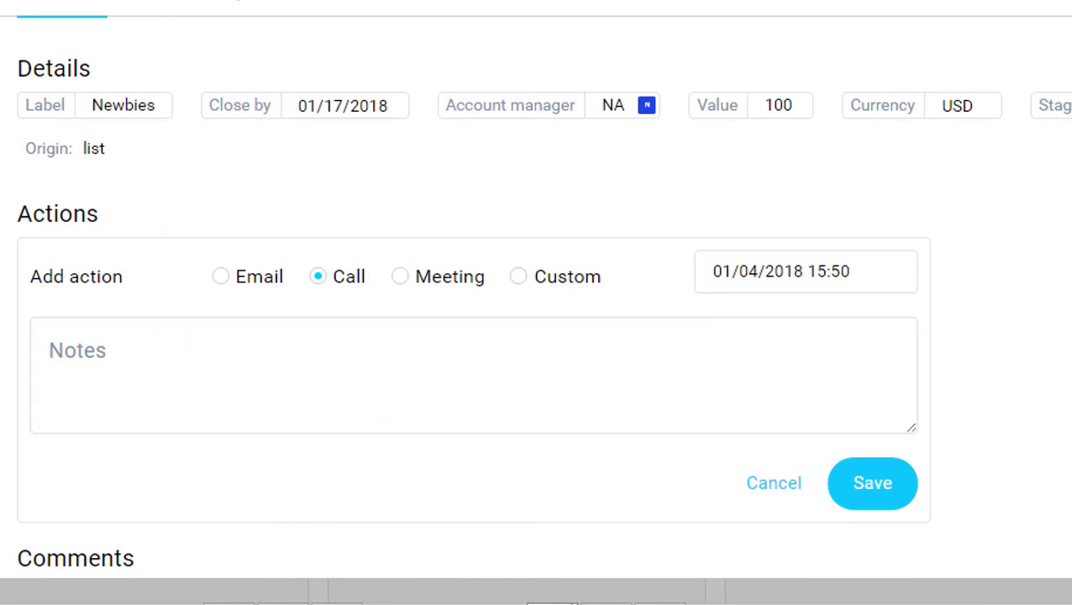
scroll(538, 336, "down", 2)
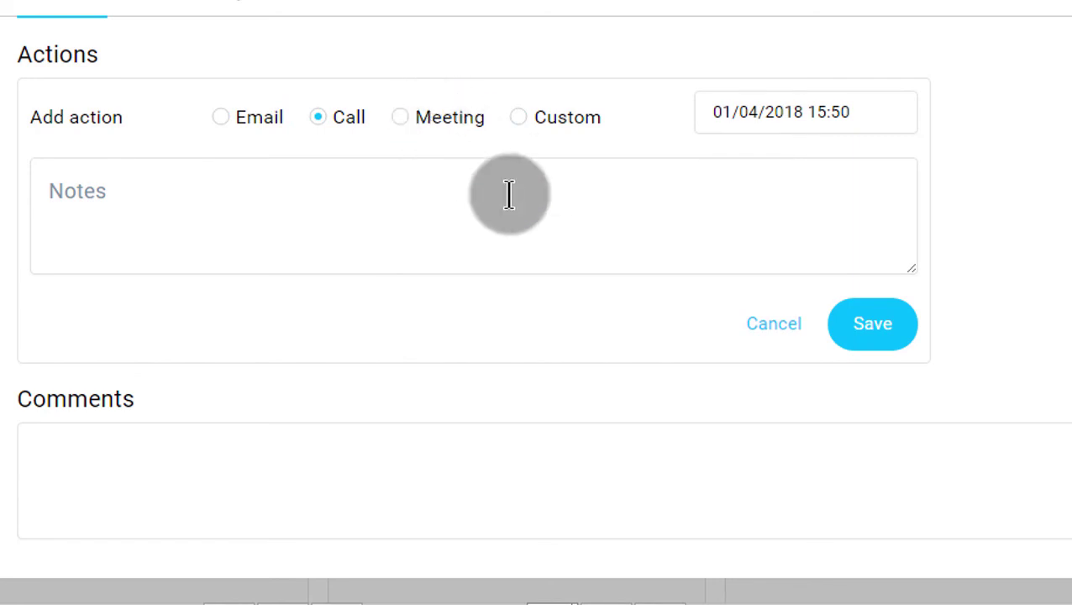
left_click(425, 200)
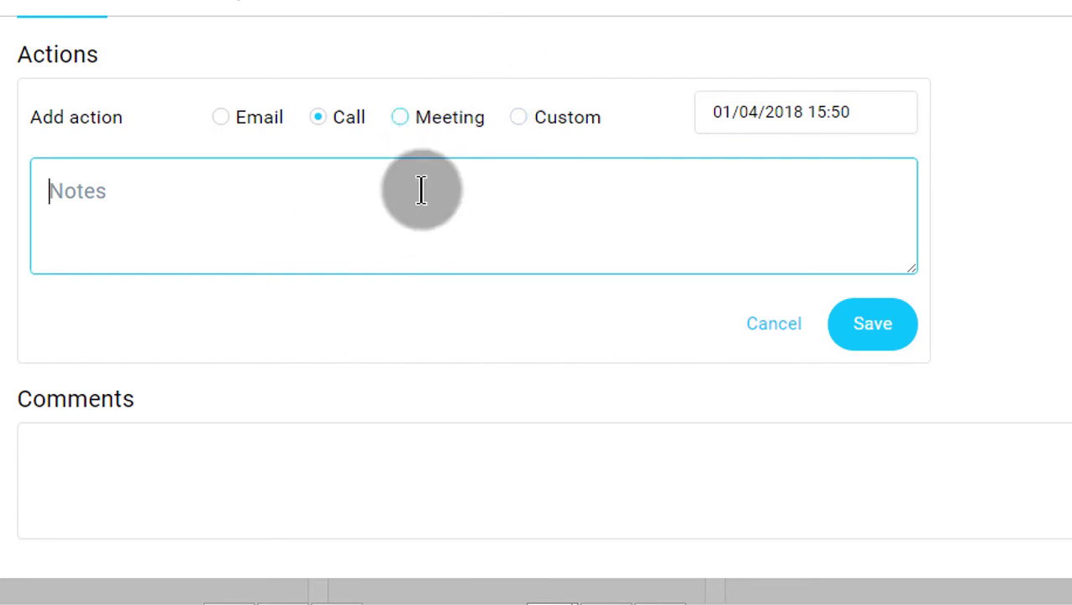
left_click(164, 450)
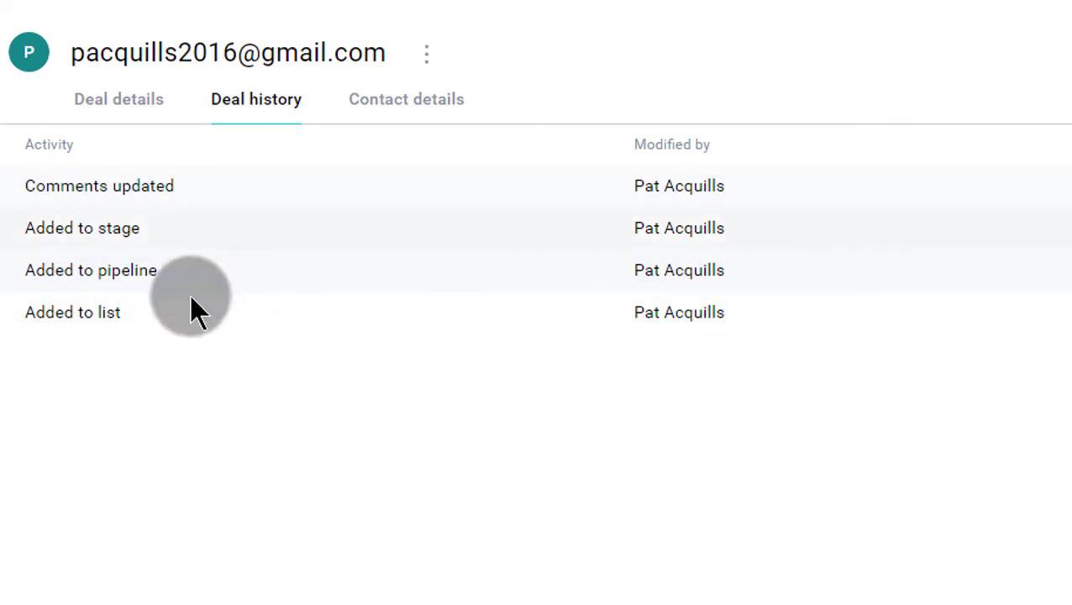
- Switch to the Contact details tab to see the contact's list, autoresponder day and opt-in proof
left_click(411, 107)
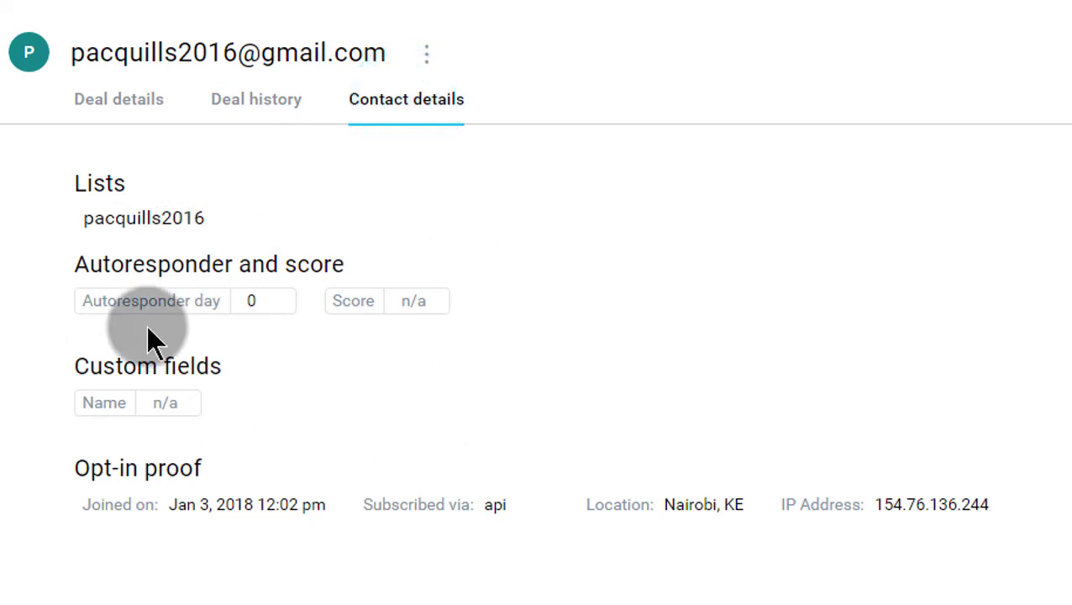
- From Deal details, schedule a custom action for January 4, 2018 and save it
left_click(134, 102)
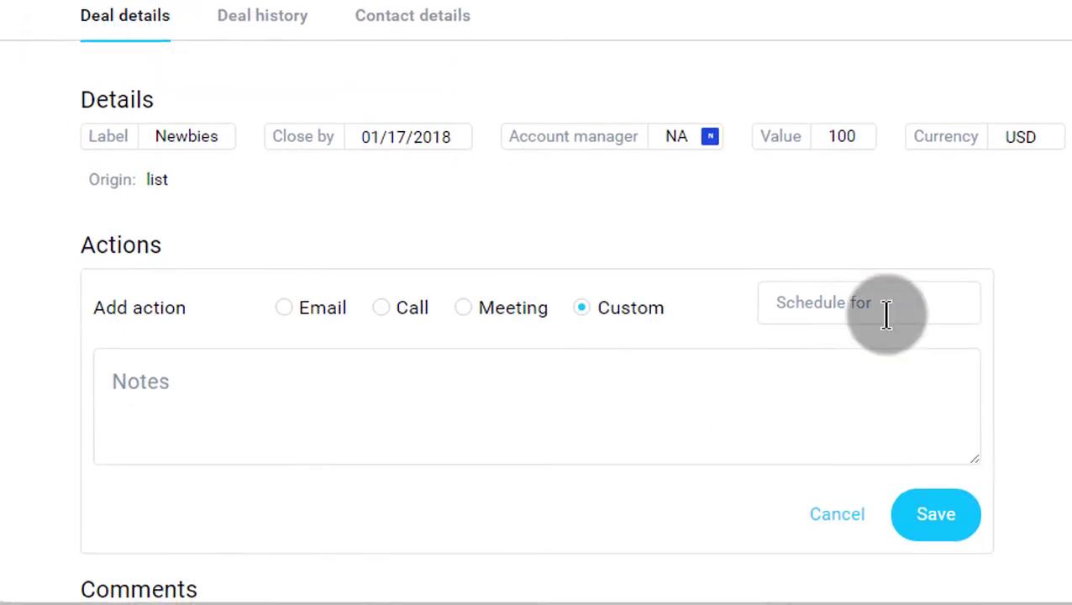
left_click(879, 302)
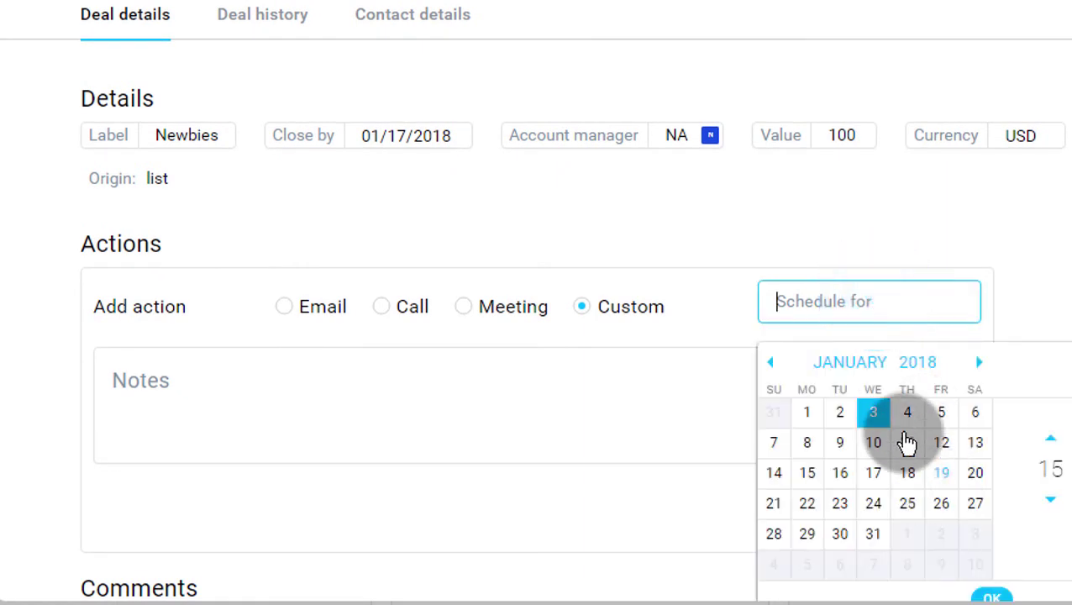
left_click(911, 427)
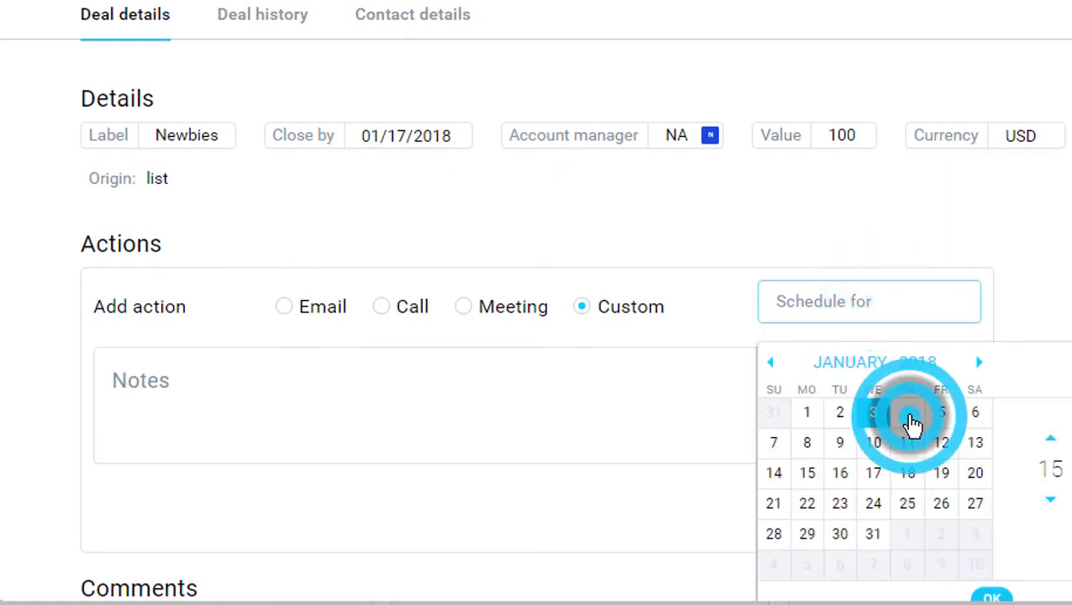
left_click(1000, 599)
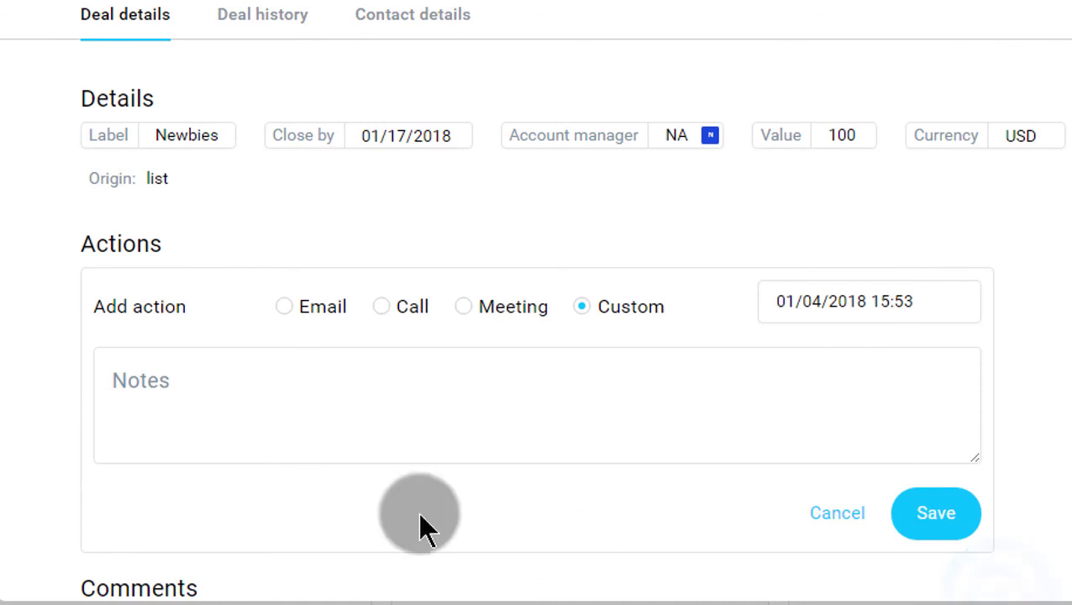
left_click(265, 382)
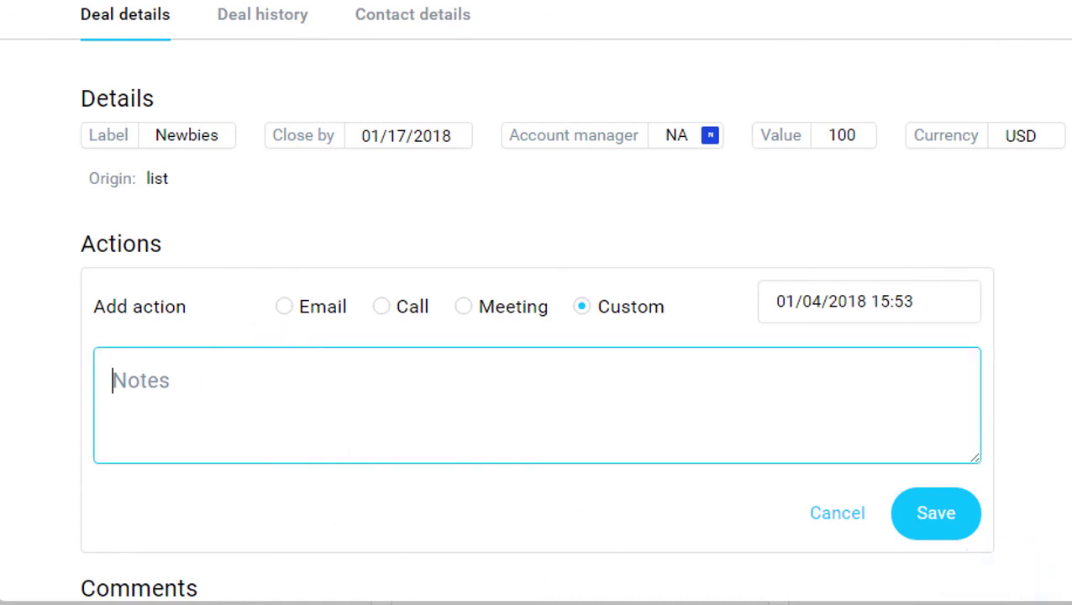
scroll(538, 378, "down", 2)
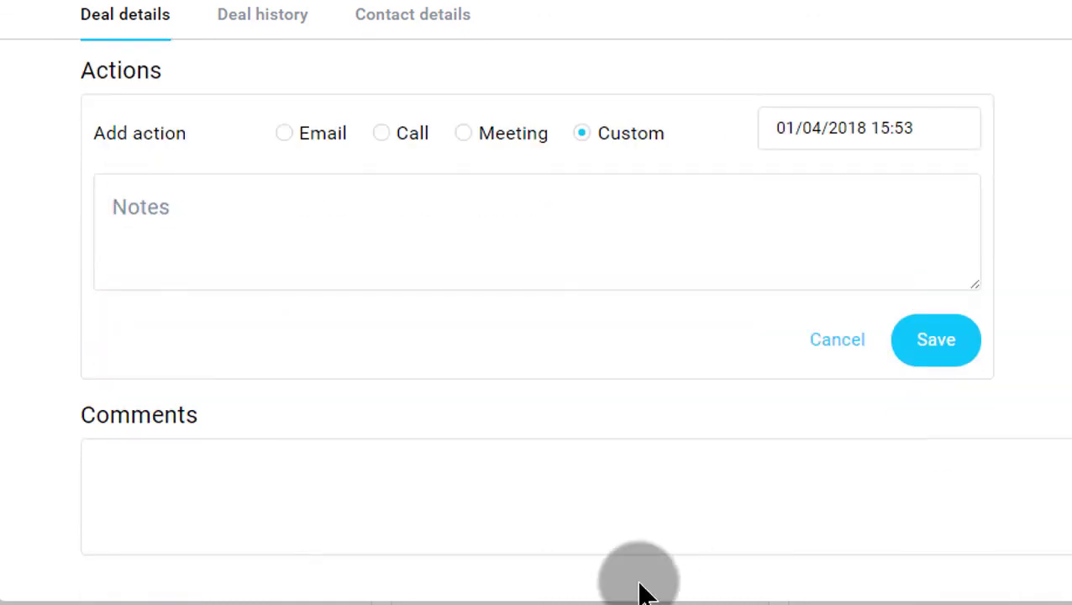
left_click(938, 345)
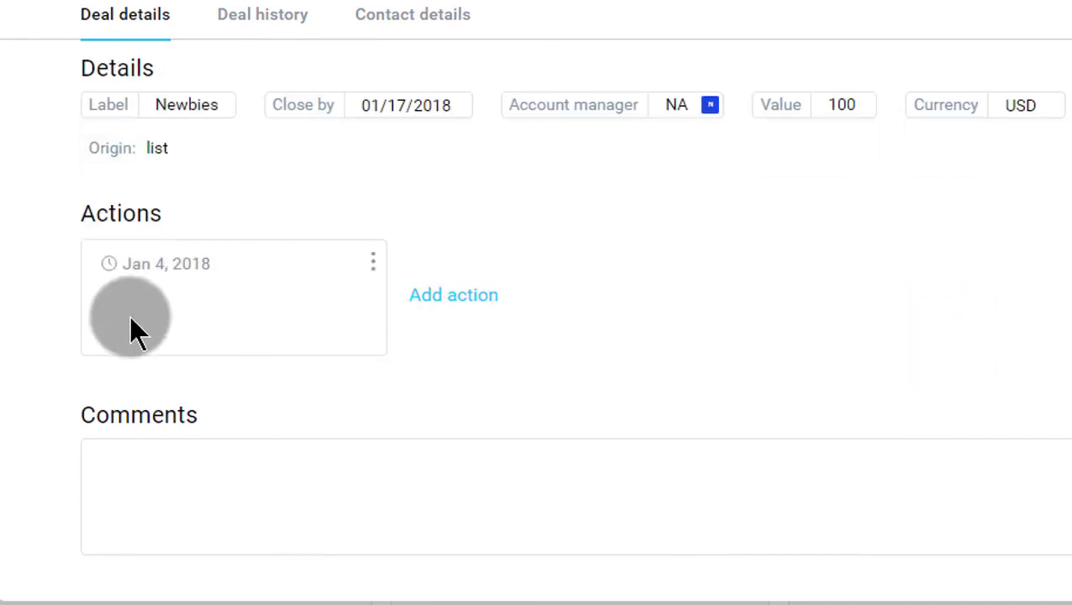
left_click(373, 262)
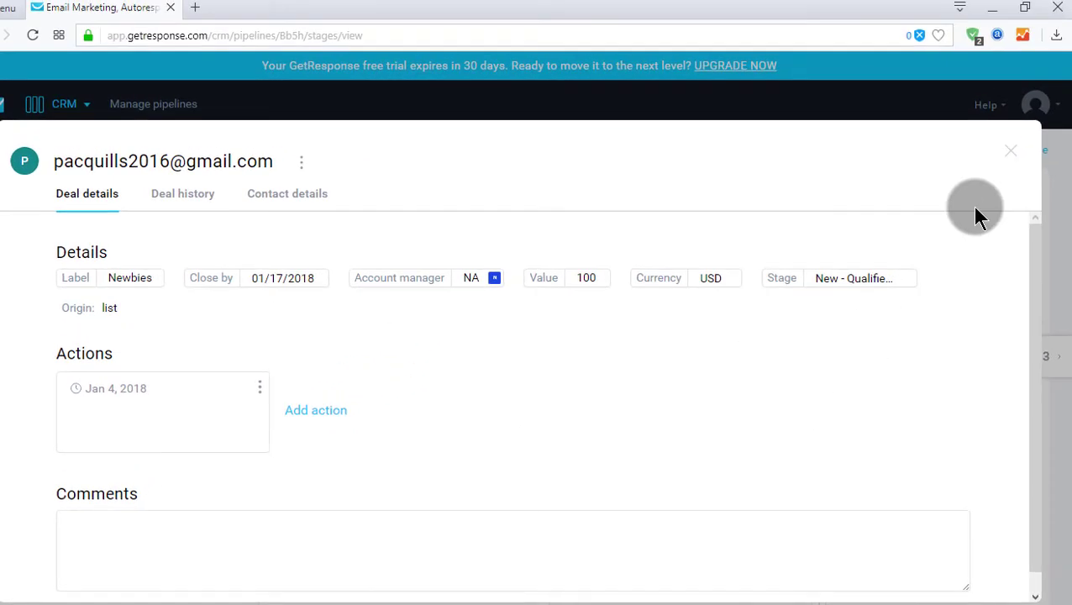
left_click(1011, 150)
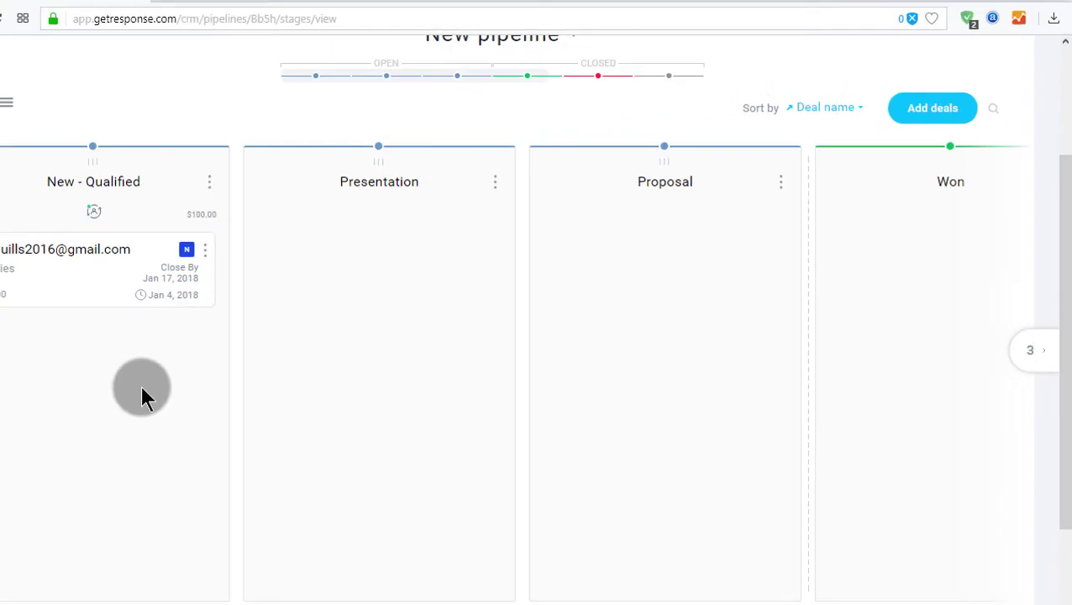
left_click(231, 185)
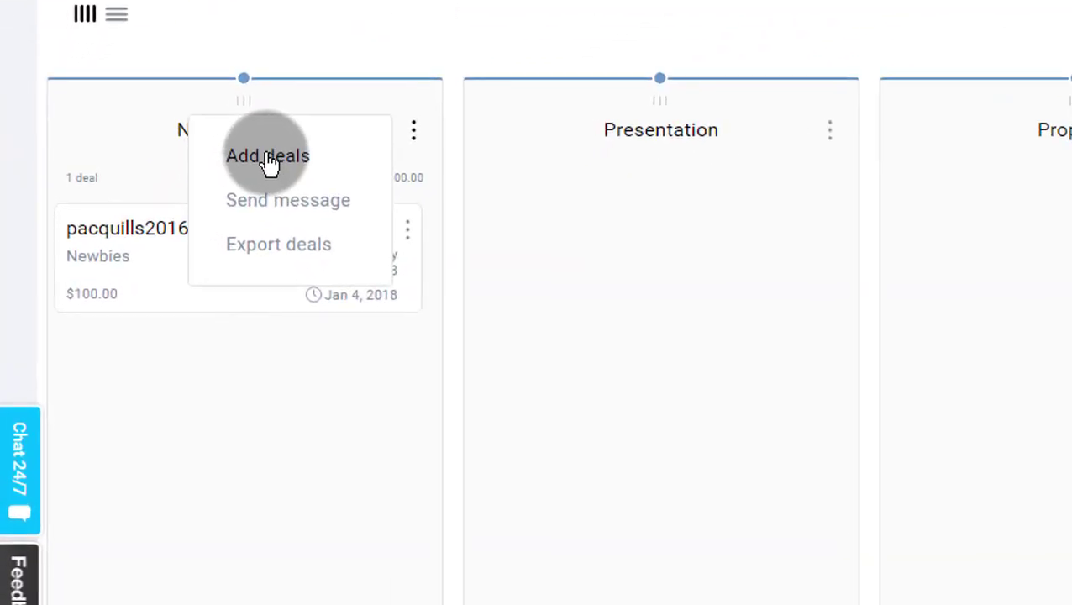
left_click(216, 491)
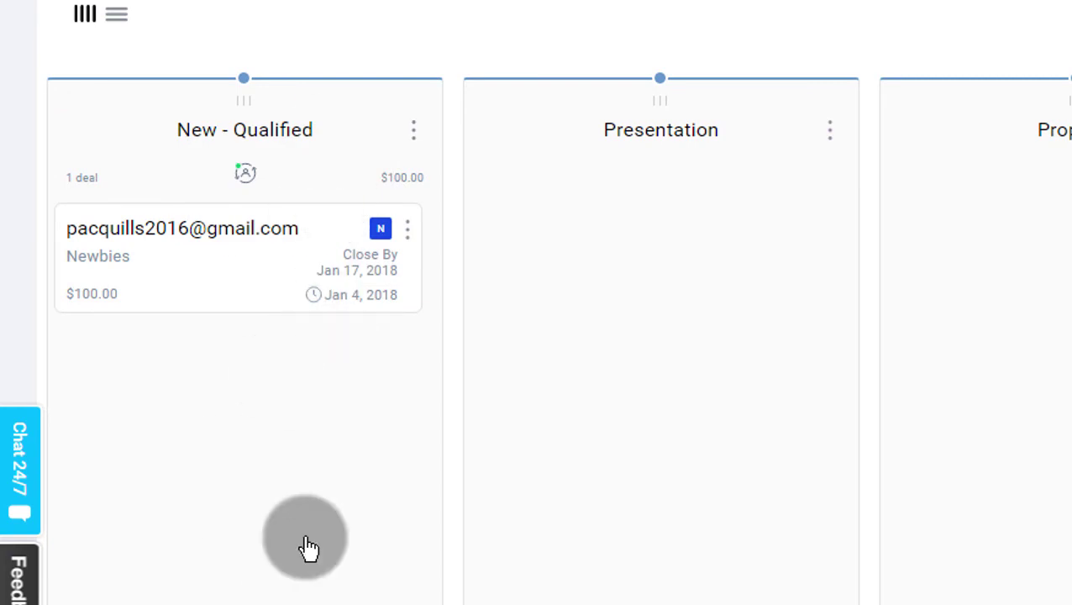
left_click(410, 136)
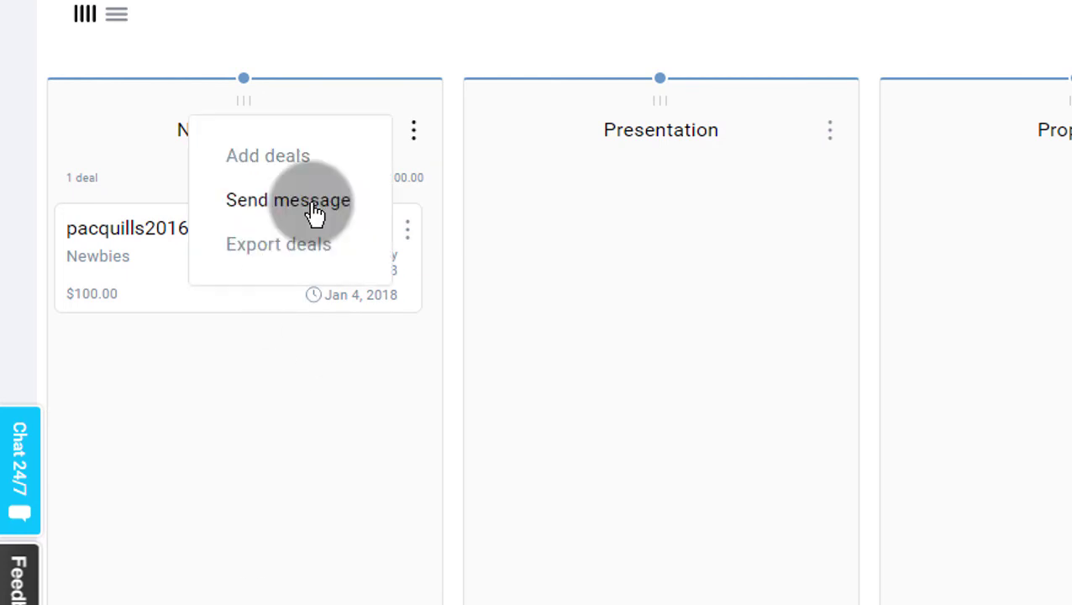
left_click(315, 206)
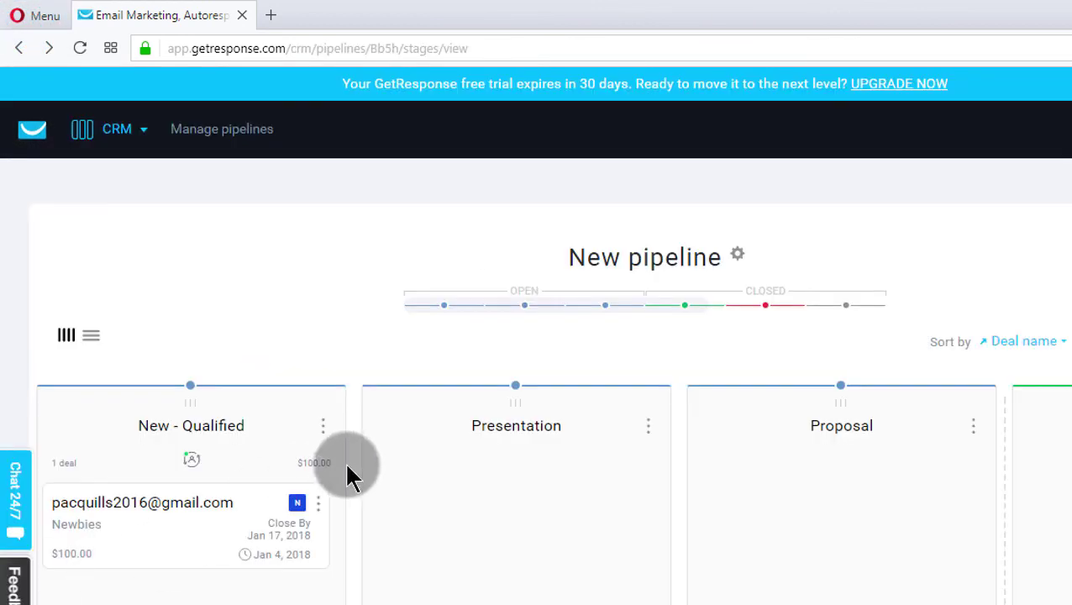
left_click(325, 428)
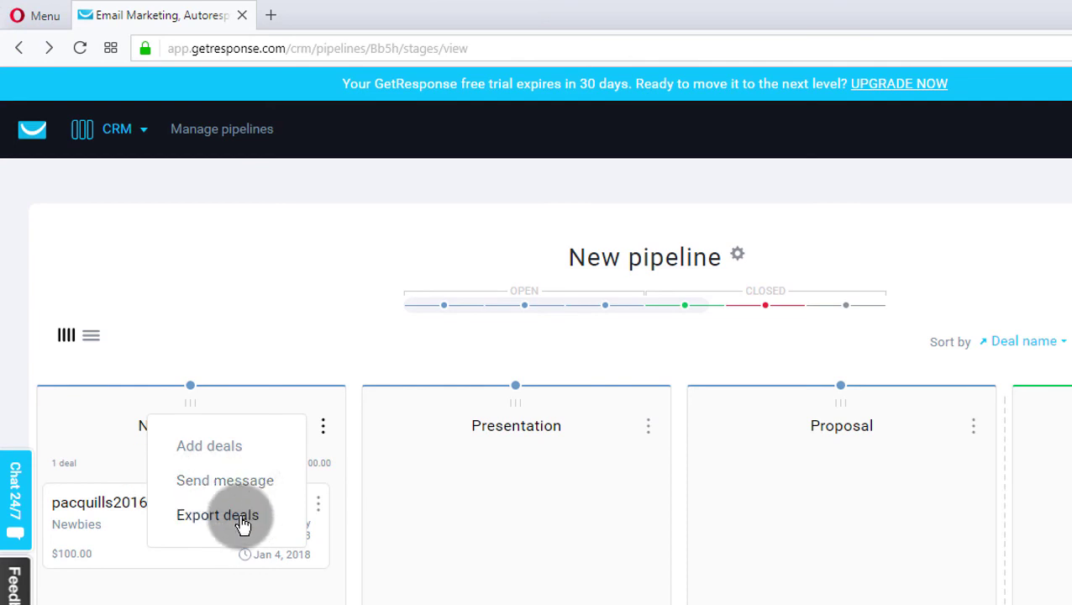
left_click(232, 586)
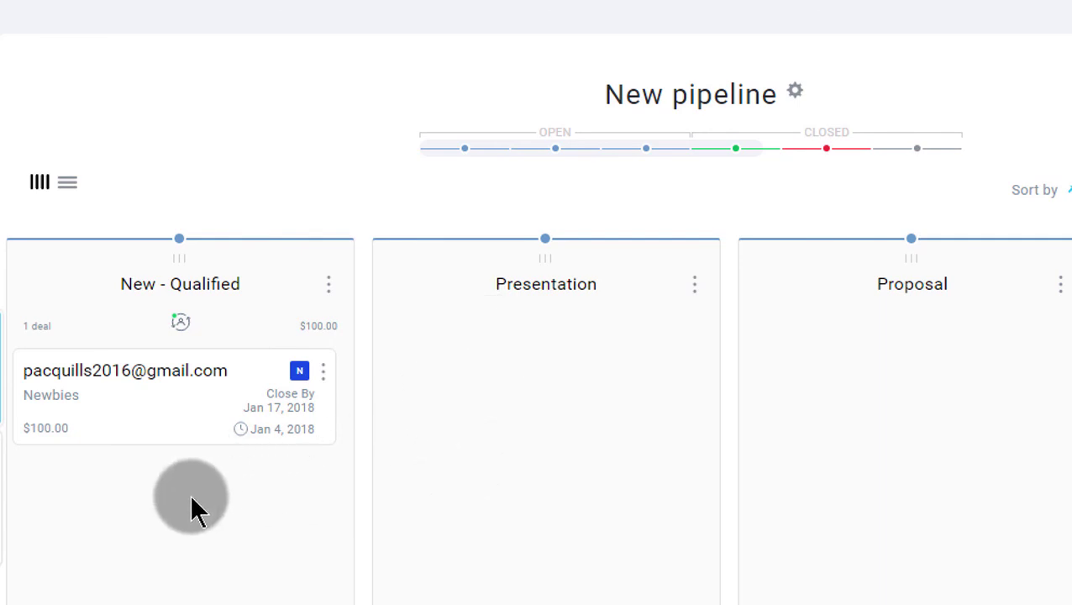
- Drag the Newbies deal into Presentation, open it, and mark its Jan 4 action as done
left_click(116, 410)
left_click_drag(412, 429, 504, 376)
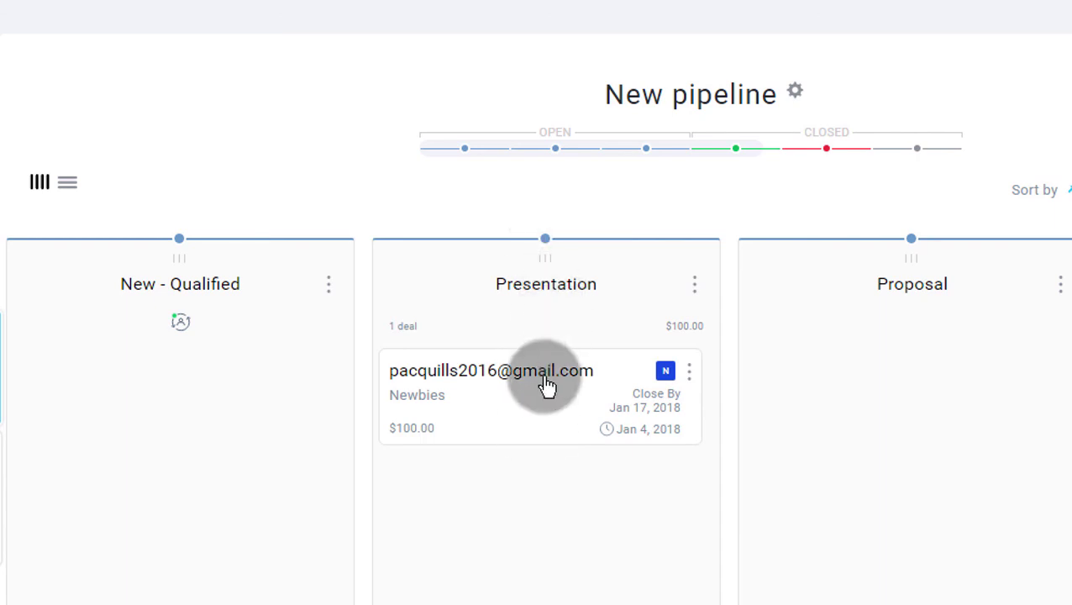
left_click(689, 372)
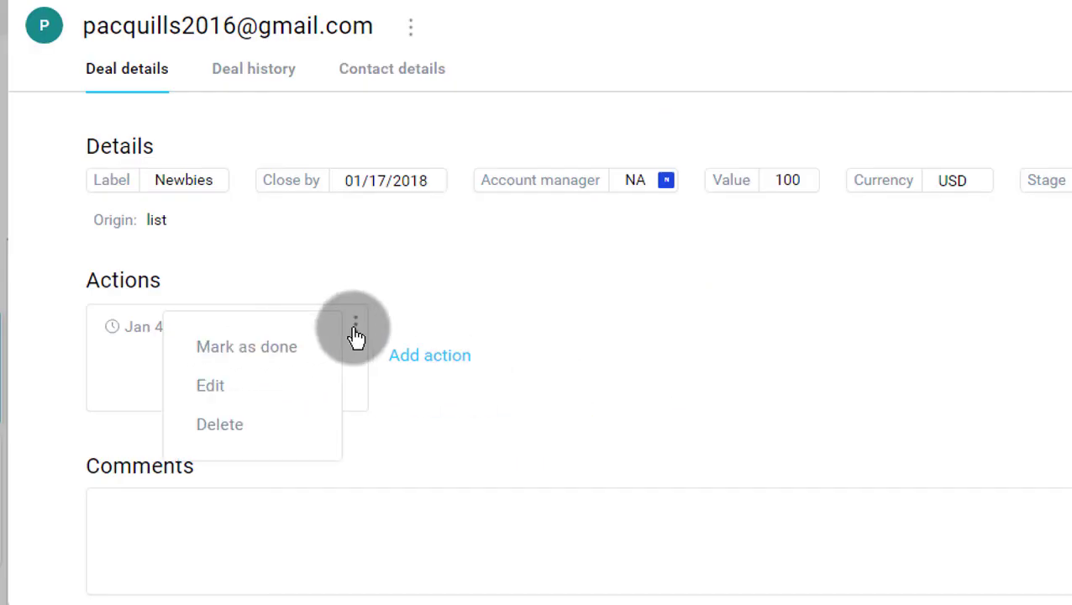
left_click(307, 350)
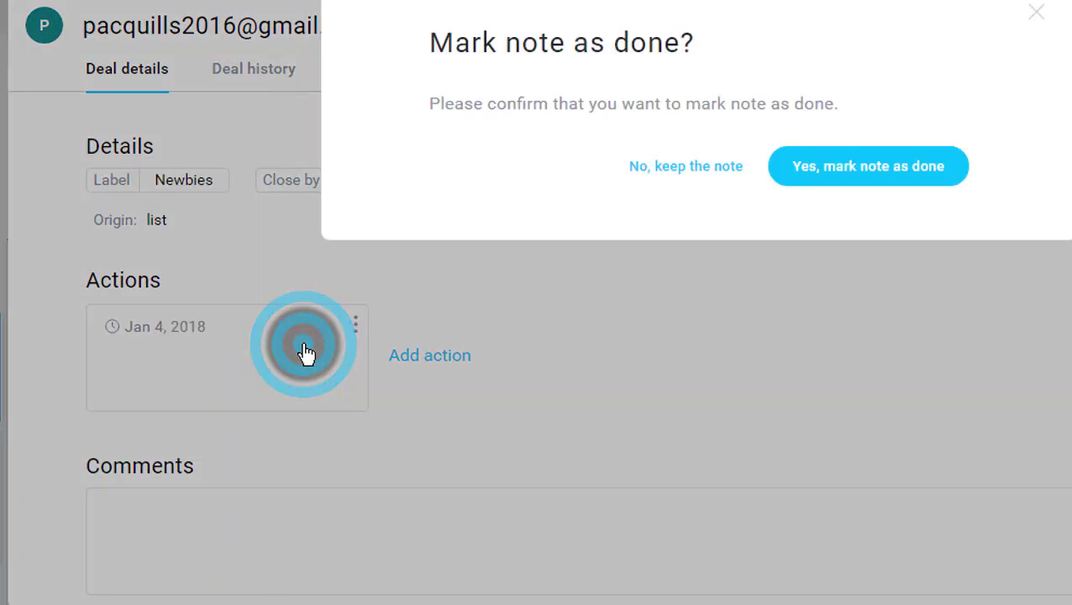
left_click(847, 179)
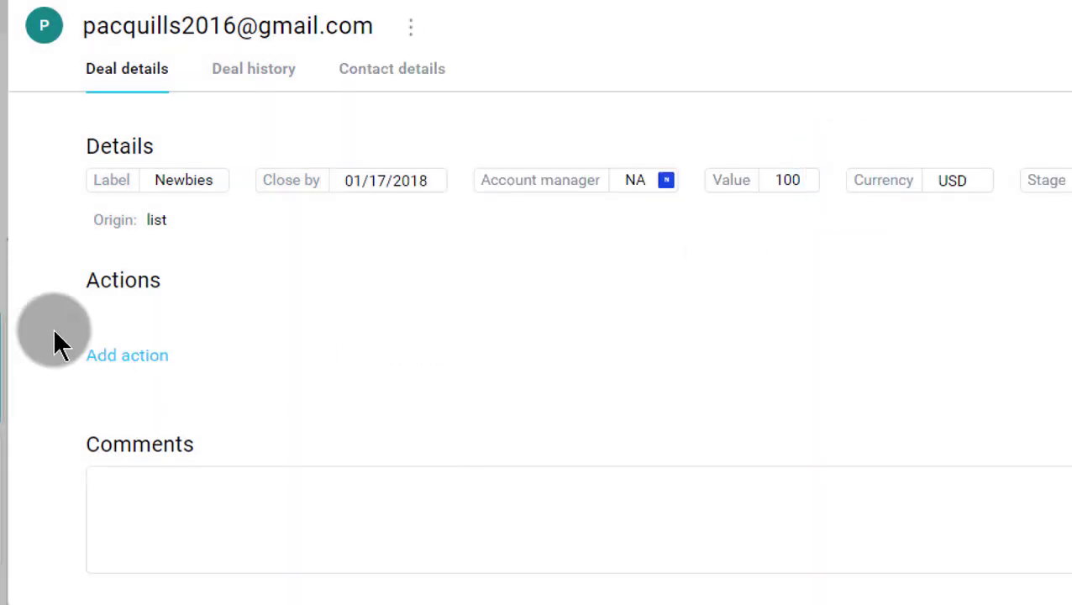
- Add a Meeting action scheduled for 01/07/2018 15:56 and save it
left_click(122, 359)
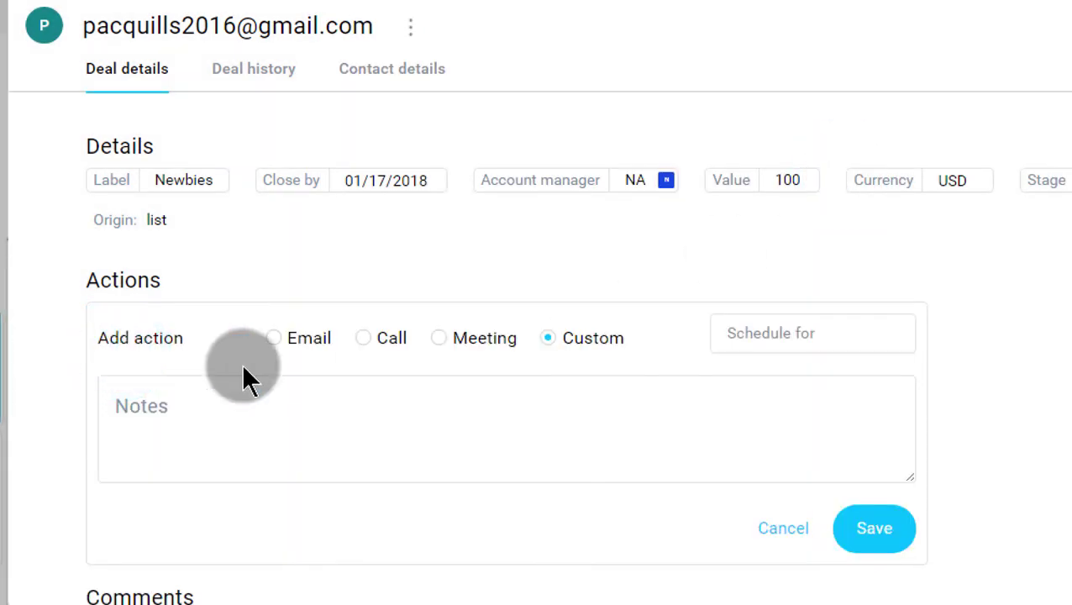
left_click(439, 338)
scroll(739, 323, "down", 1)
left_click(739, 322)
left_click(724, 434)
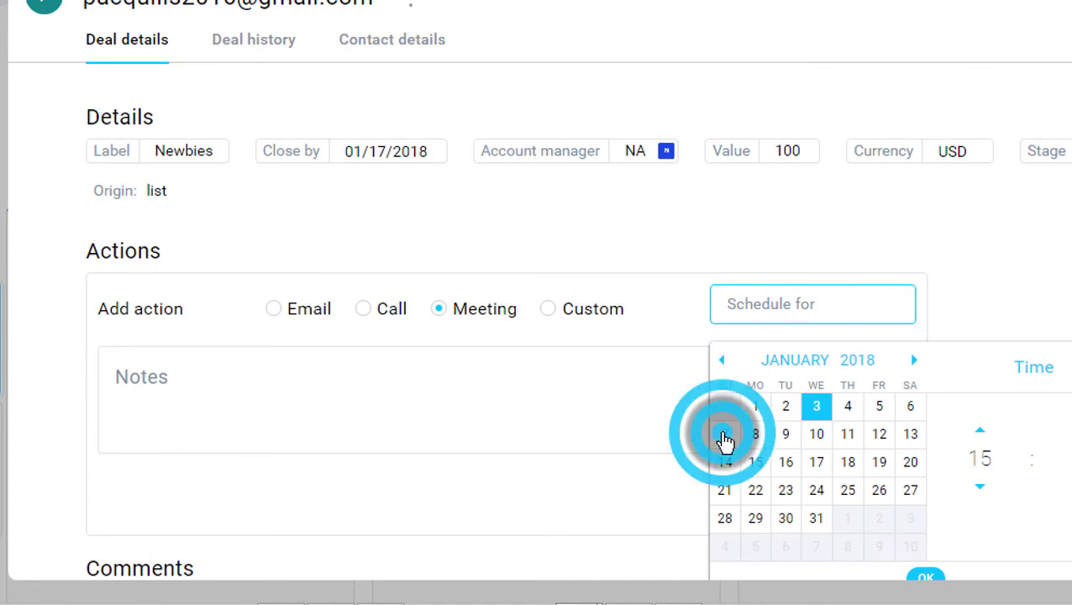
left_click(925, 578)
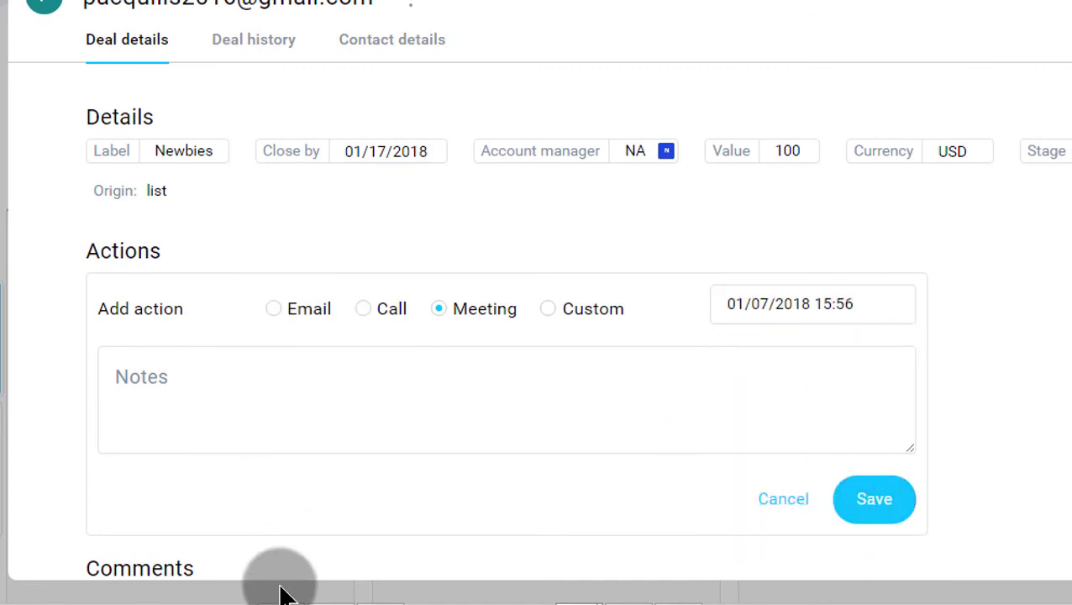
left_click(879, 509)
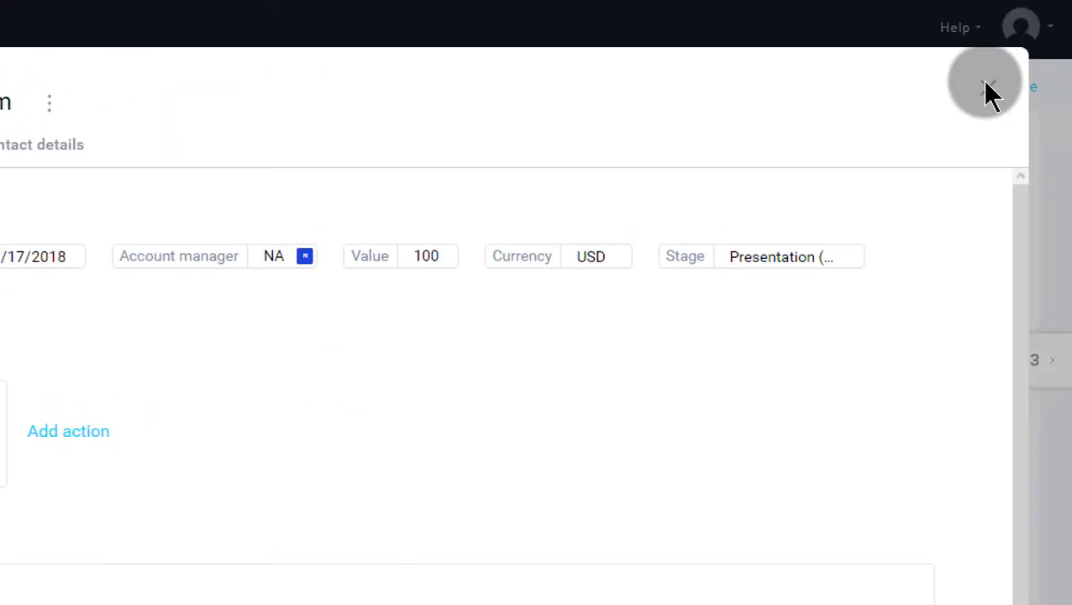
- Close the deal details and drag the Newbies deal from Presentation into Proposal
left_click(987, 86)
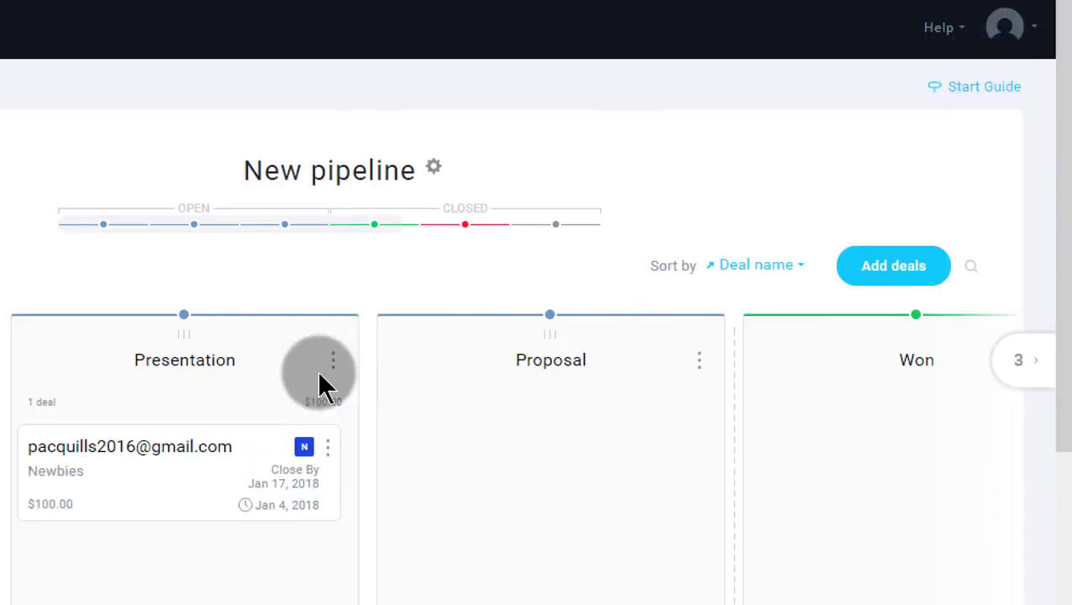
left_click(331, 363)
left_click(130, 597)
left_click(336, 361)
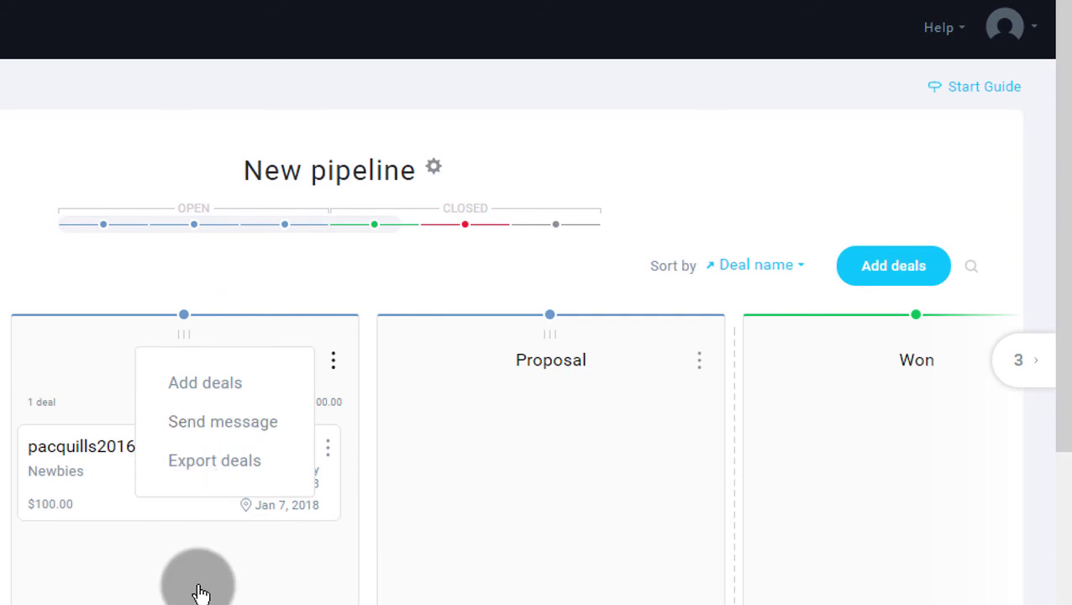
left_click(178, 531)
left_click(334, 361)
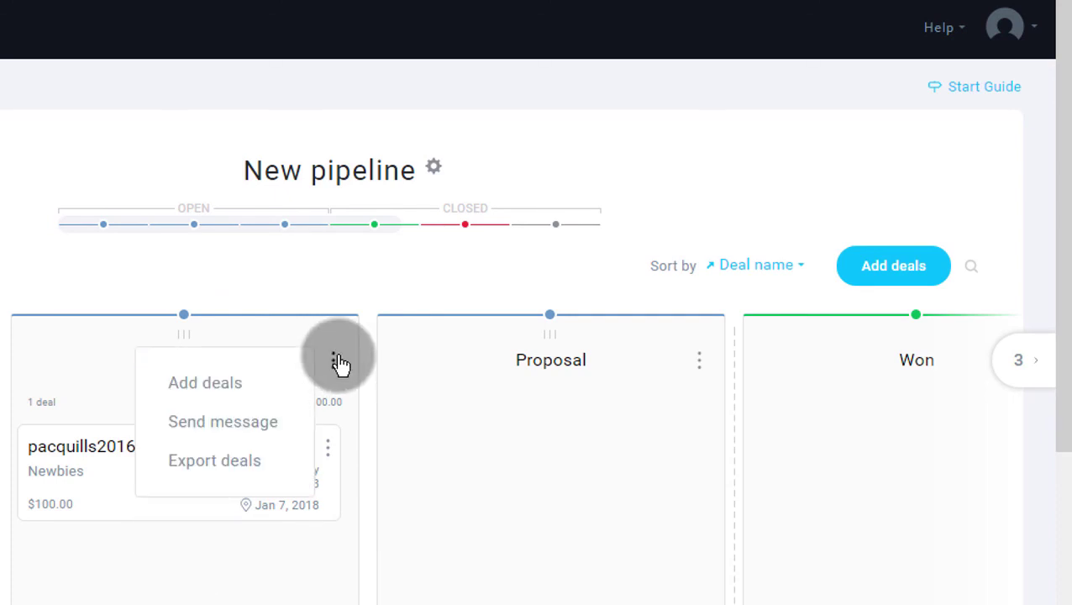
left_click(168, 527)
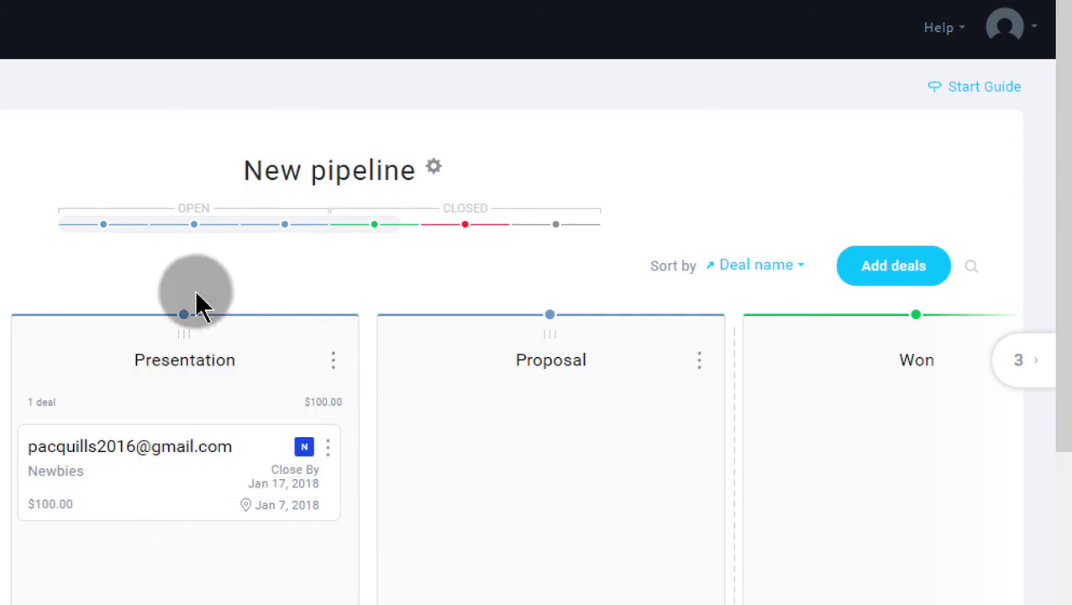
left_click(210, 484)
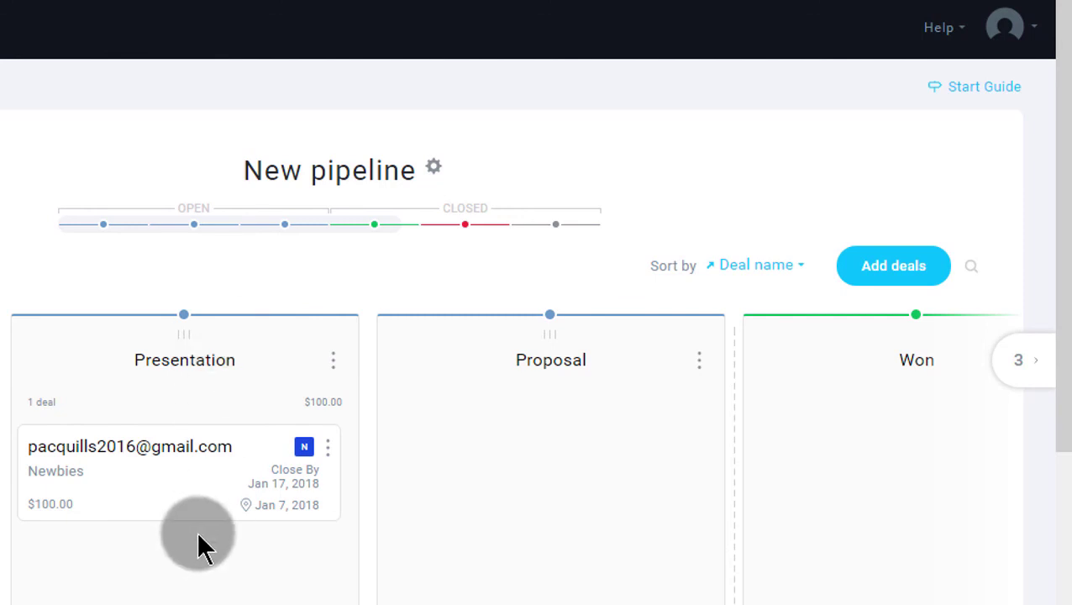
left_click(328, 446)
left_click(491, 438)
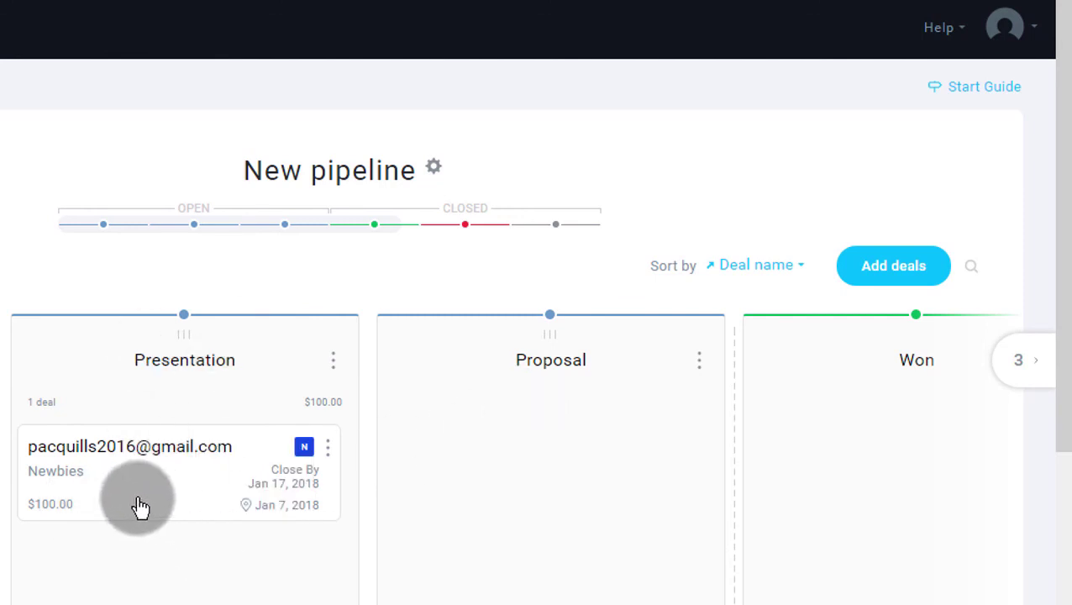
left_click_drag(139, 507, 509, 475)
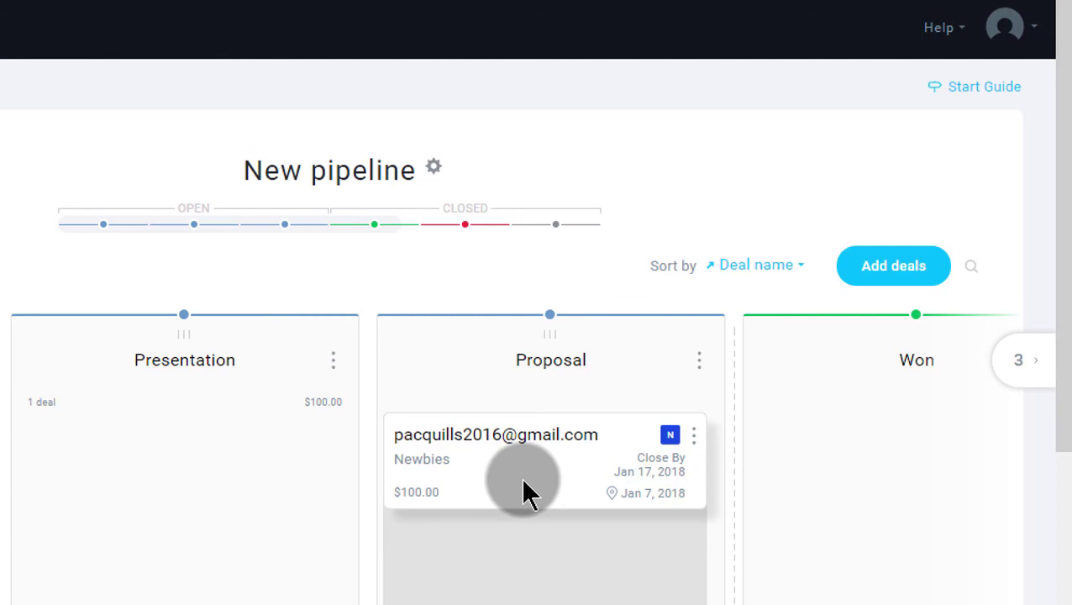
- Drag the Newbies deal from Proposal into the Won stage
scroll(528, 484, "down", 3)
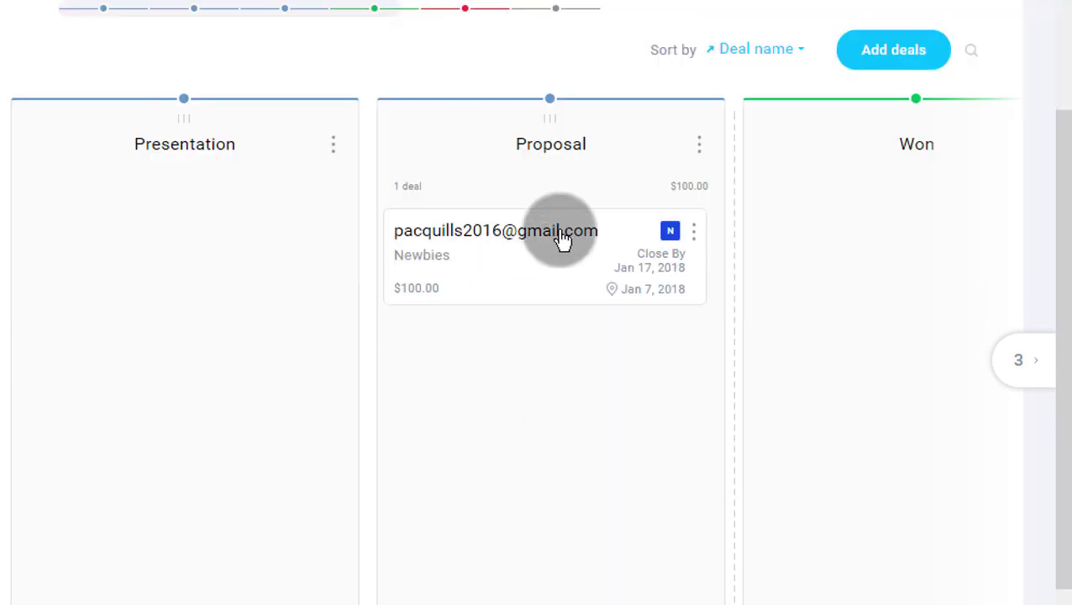
left_click(687, 276)
left_click(594, 516)
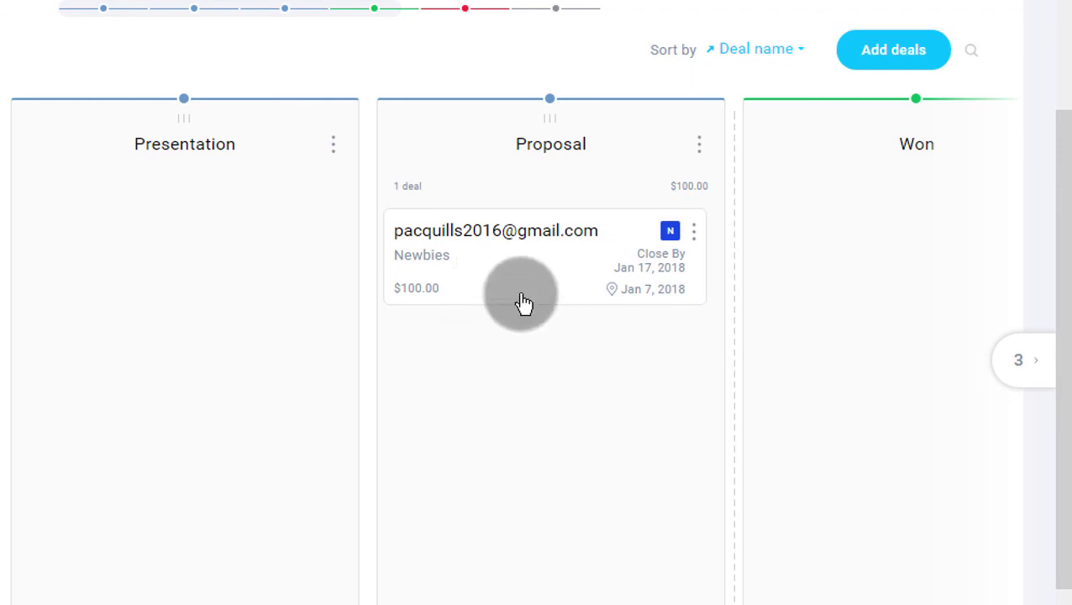
left_click(500, 268)
left_click_drag(501, 268, 507, 296)
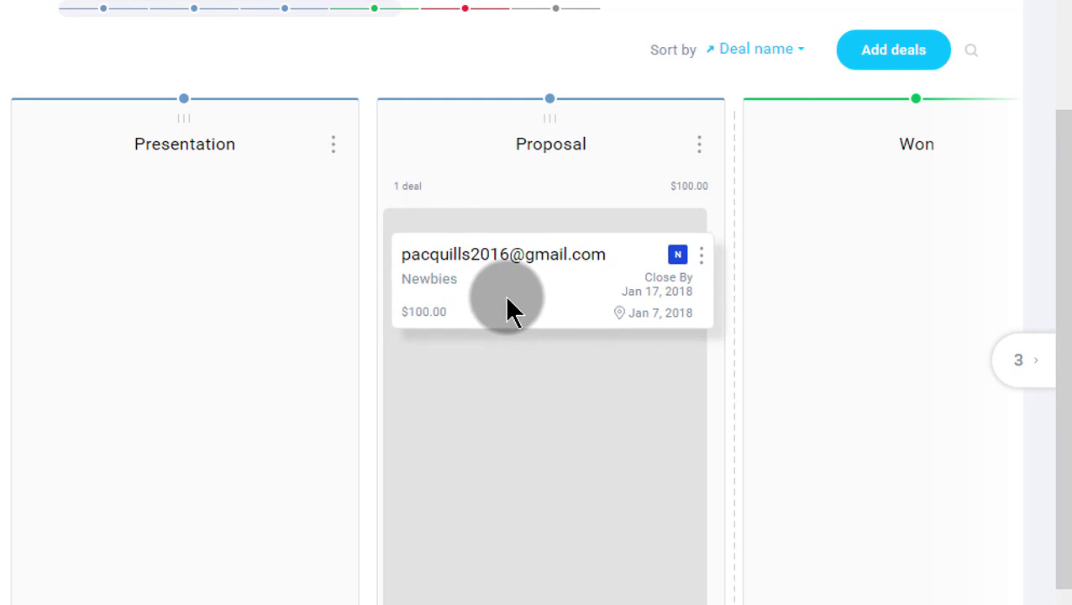
left_click_drag(506, 300, 878, 210)
right_click(564, 256)
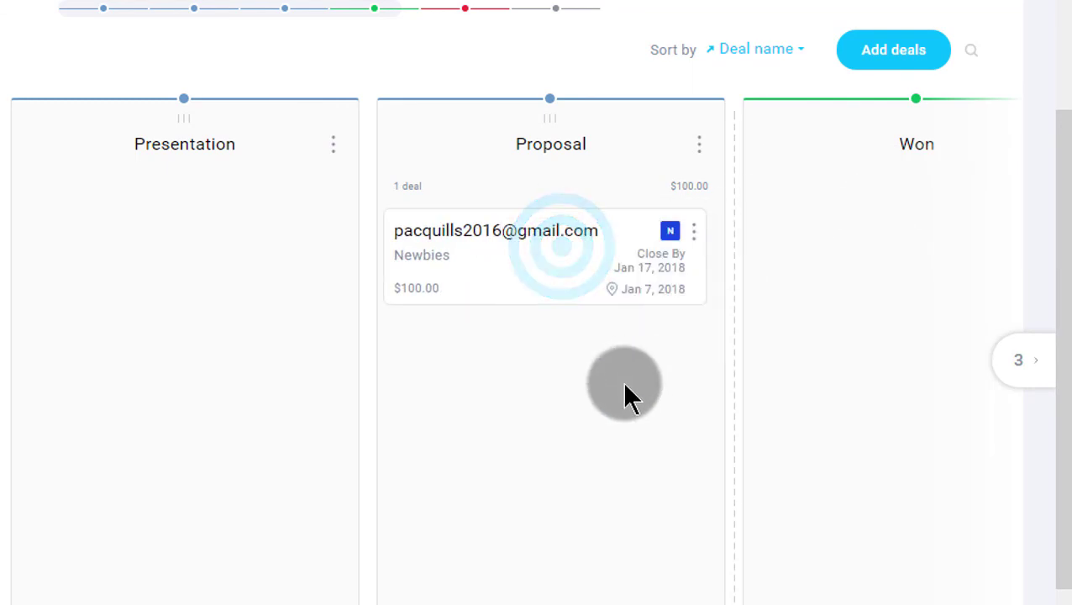
left_click_drag(541, 293, 505, 249)
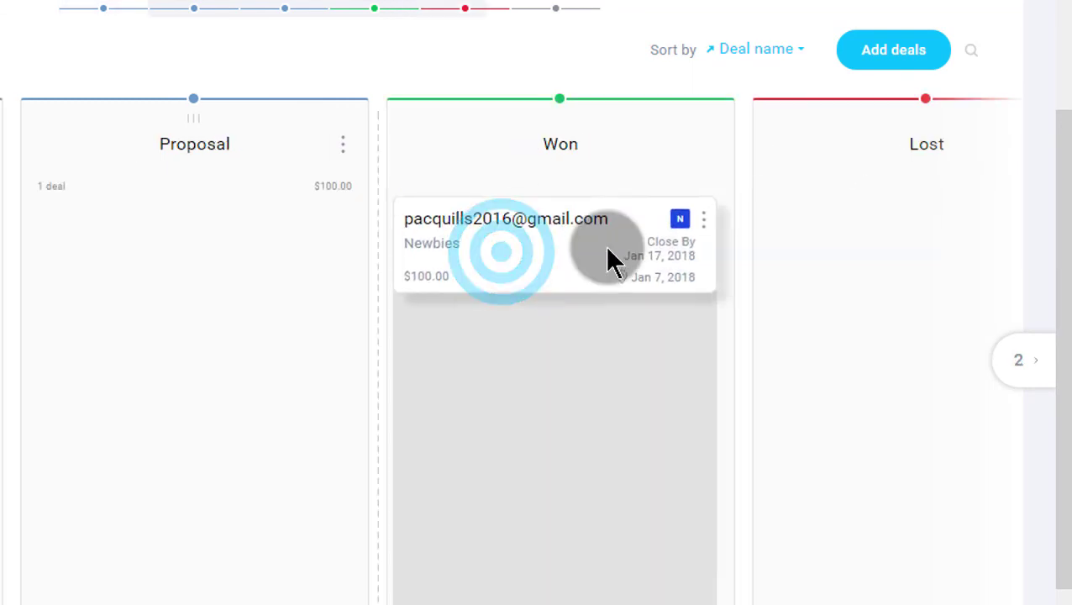
right_click(697, 275)
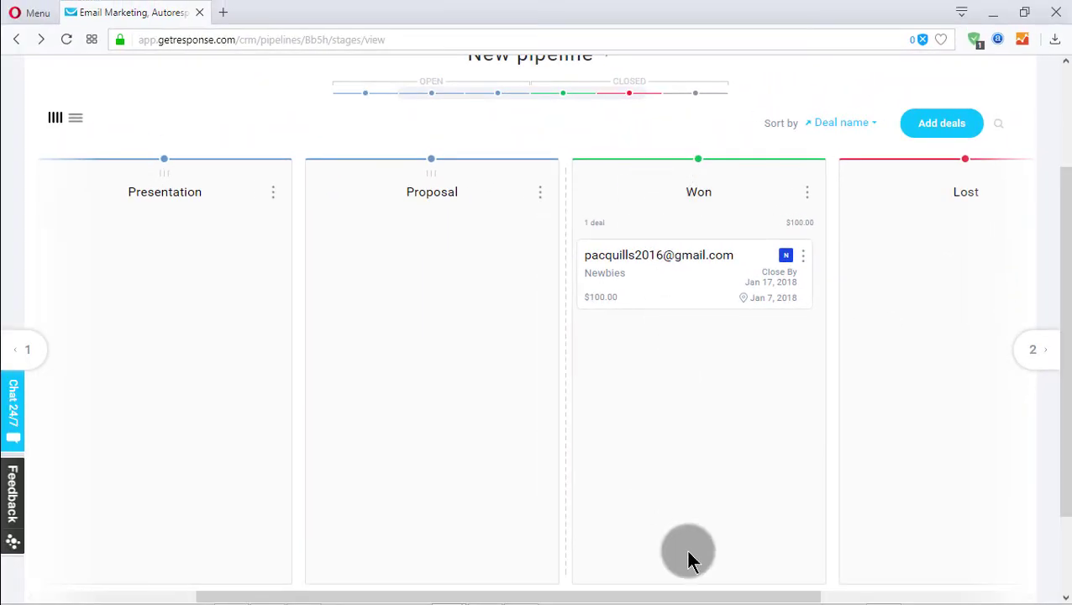
left_click(807, 193)
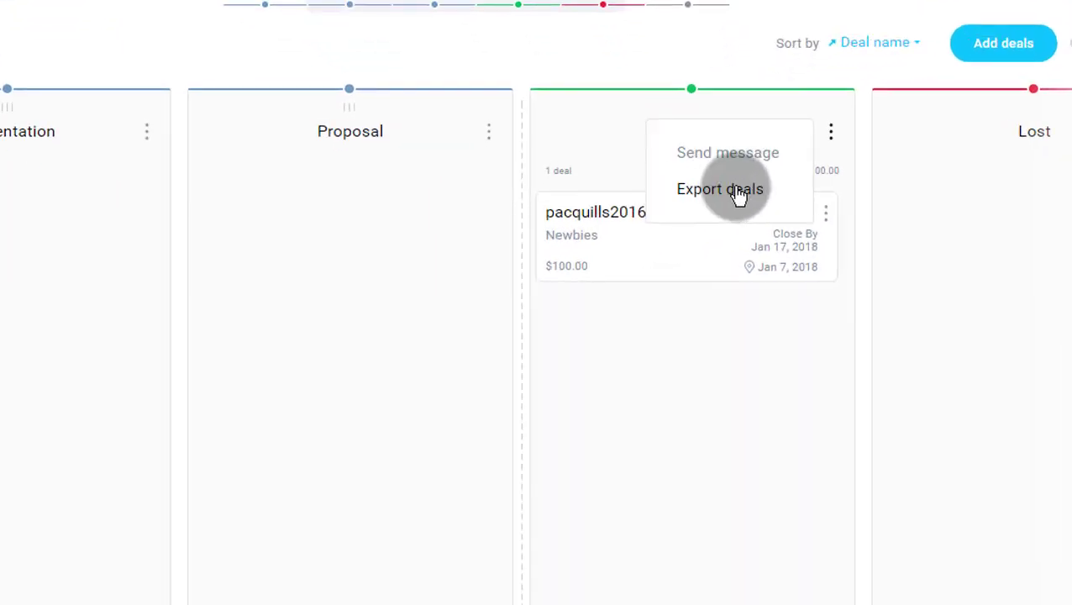
left_click(738, 191)
left_click(830, 134)
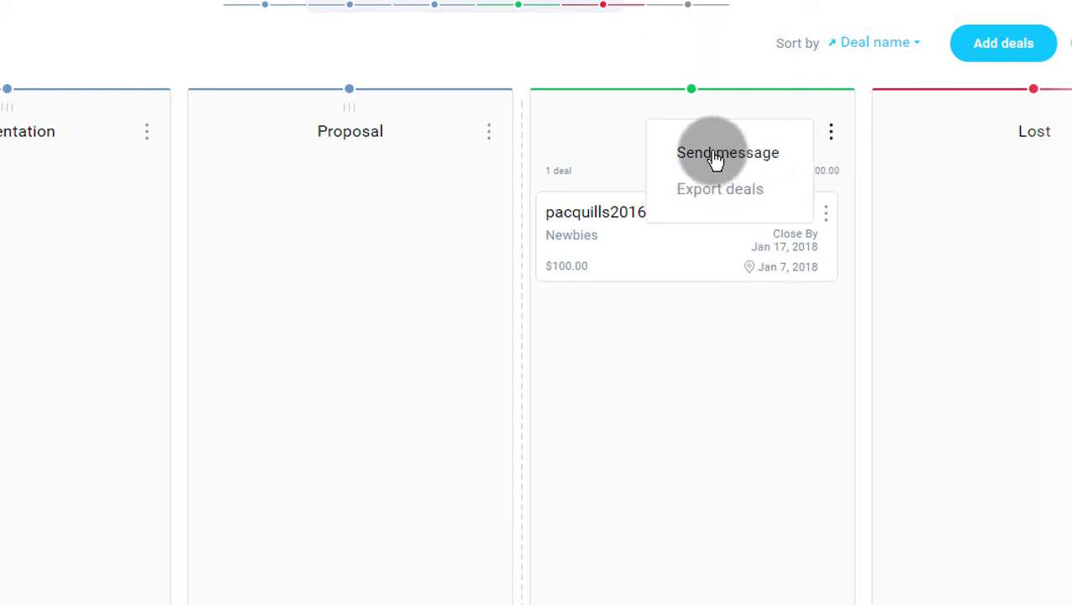
left_click(694, 95)
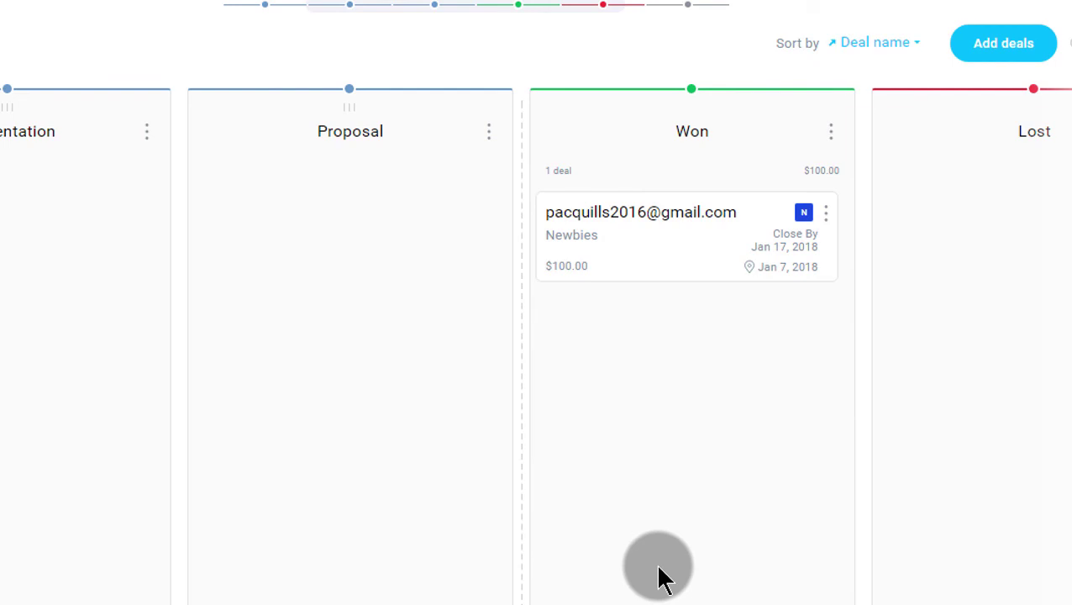